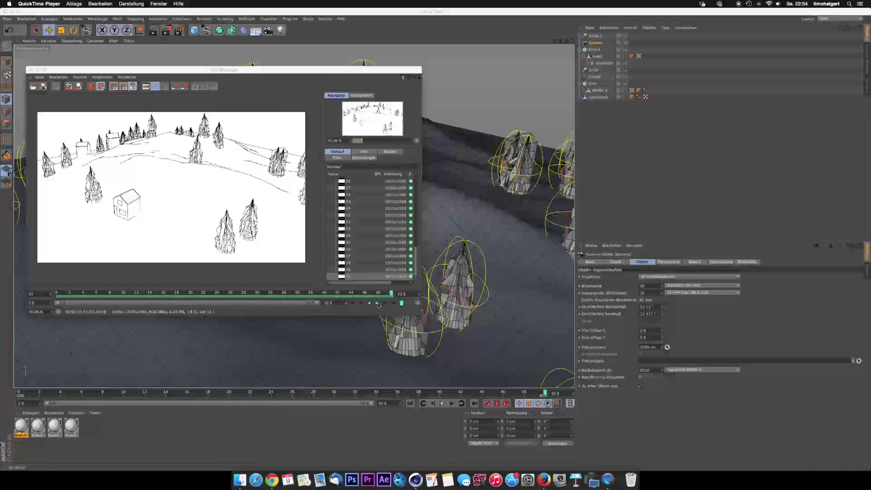
- Play the rendered sketch-style landscape animation in the Bild-Manager picture viewer
click(377, 304)
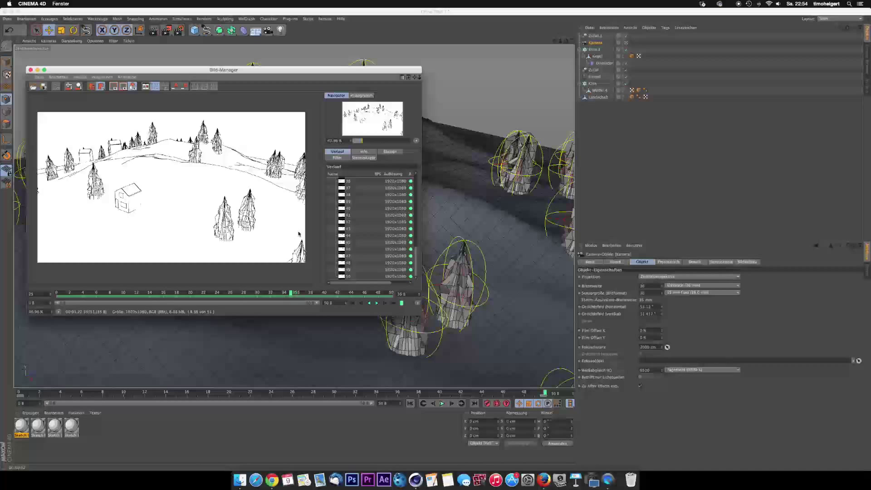
- Save the scene as sketch_tutorial.c4d in Vacades_Projekte > STU > Tutorials > Sketch_Animation
key(super+s)
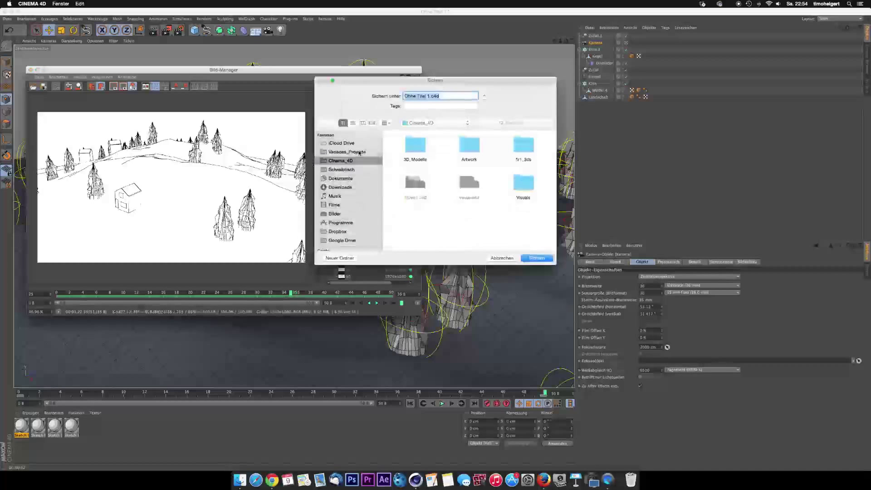
click(361, 153)
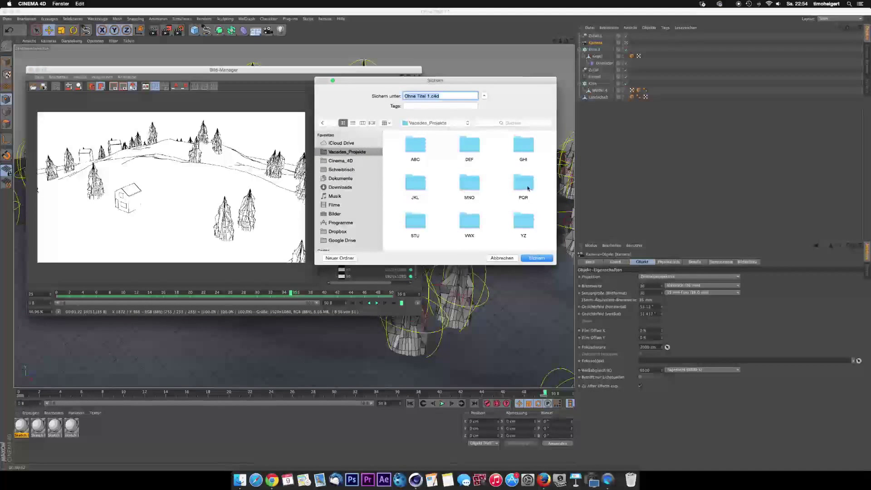
double_click(413, 228)
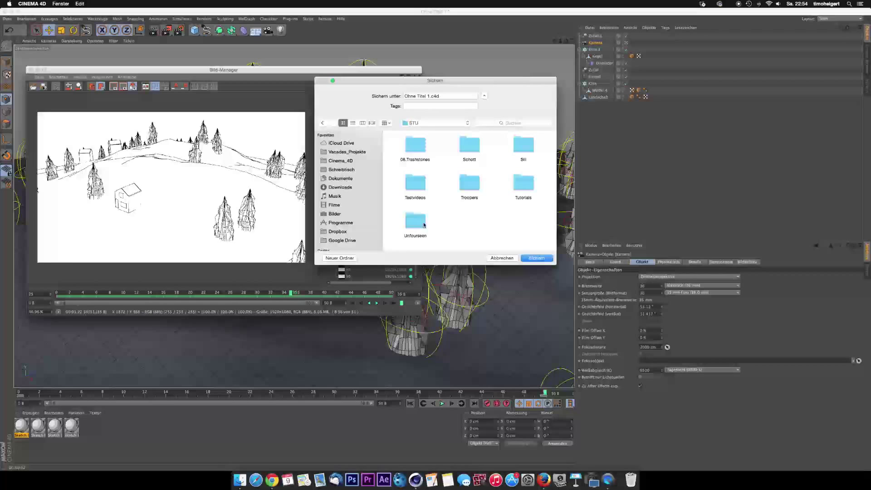
double_click(528, 188)
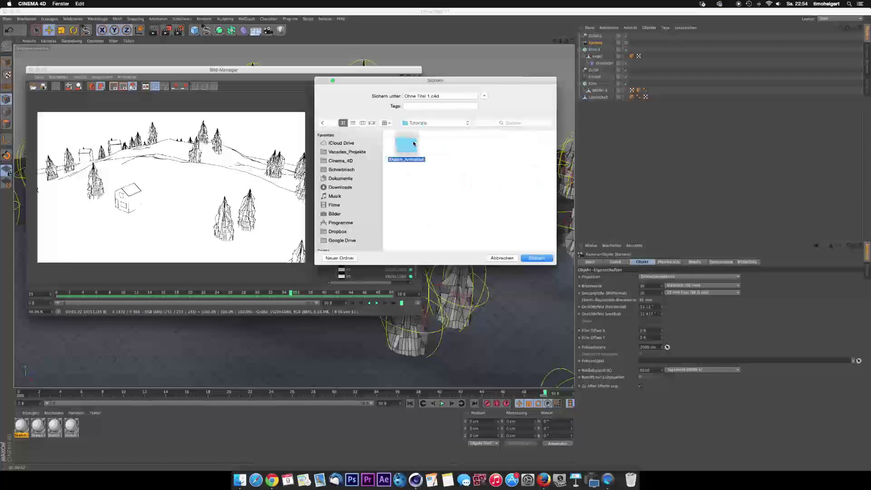
double_click(410, 145)
drag(430, 96, 355, 98)
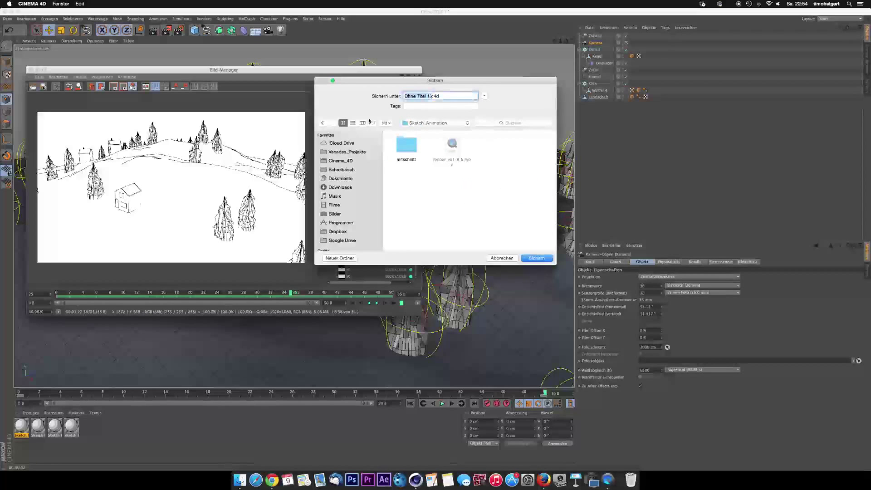
text(sketch_tutorial)
key(Return)
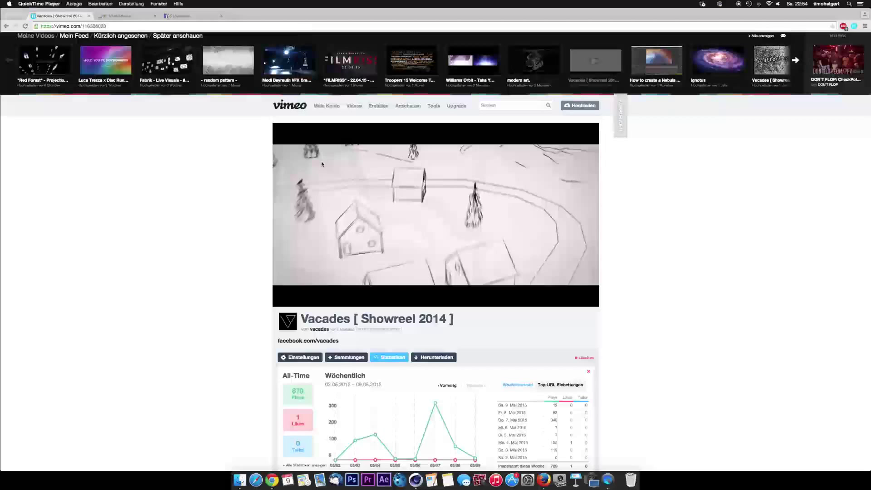
- Launch After Effects from the Dock, opening an empty Untitled Project
click(384, 480)
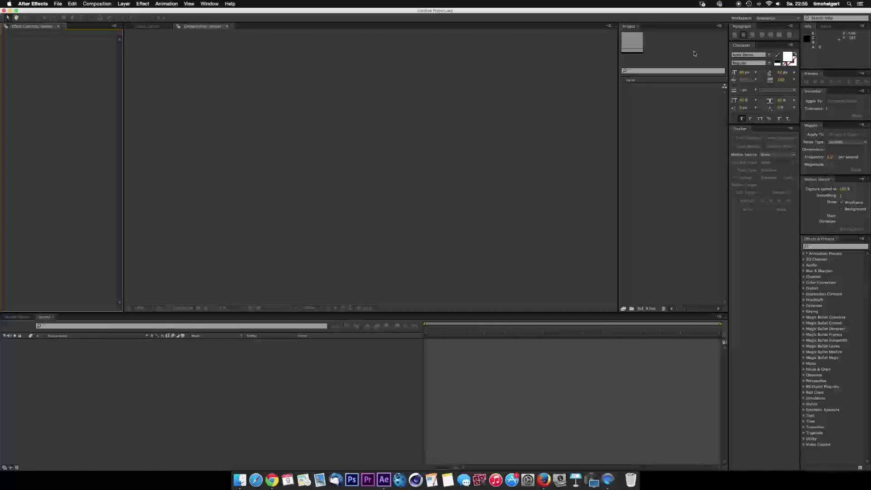
- Dock the Project panel into the Effect Controls panel group
drag(625, 29, 71, 30)
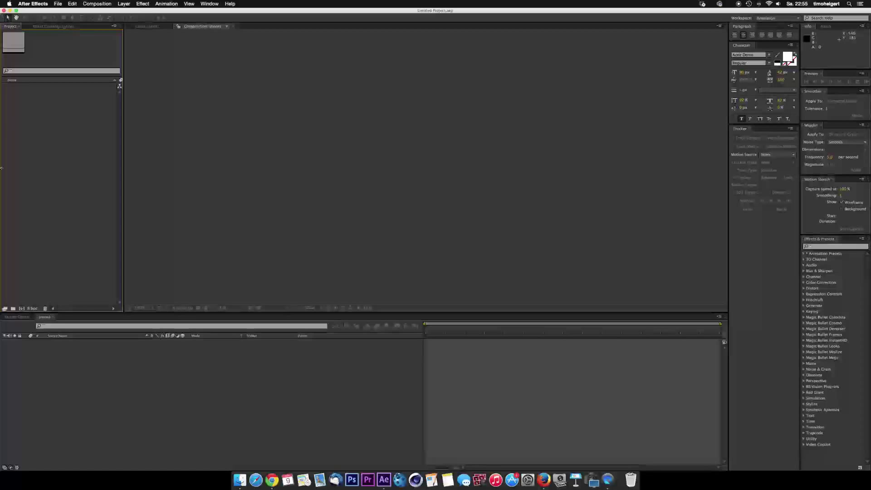
- Import render_vs1_9-5.mov from the Sketch_Animation folder into the Project panel
click(239, 480)
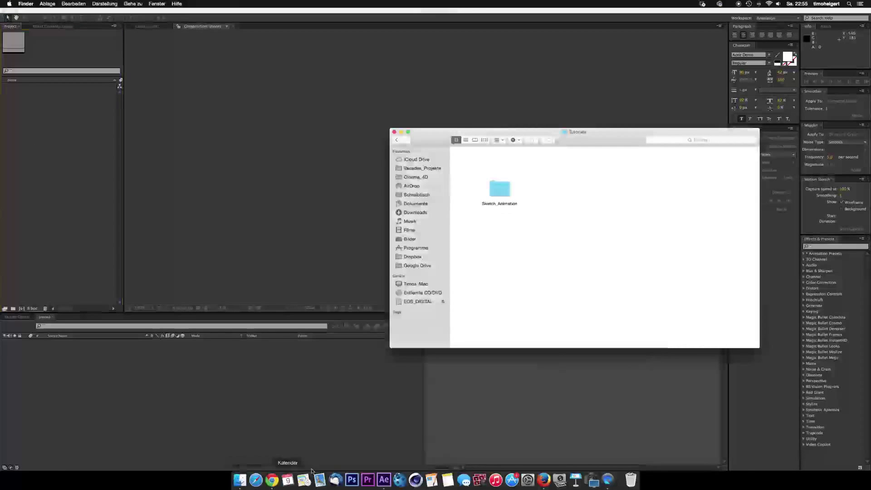
double_click(482, 204)
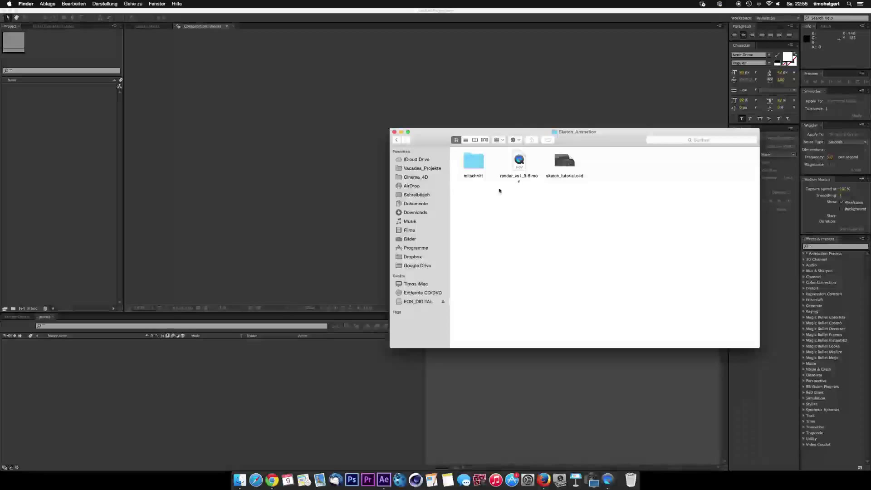
drag(519, 164, 54, 126)
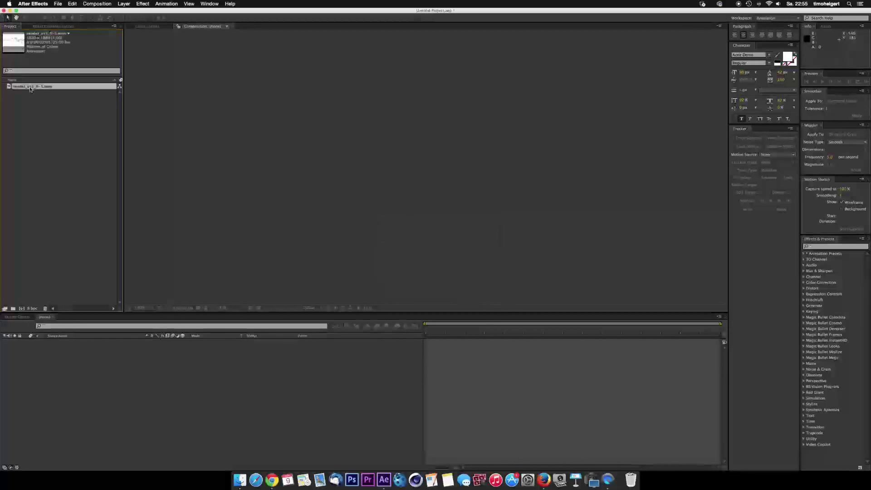
- Create a composition from render_vs1_9-5.mov and set the viewer zoom to 50%
click(21, 309)
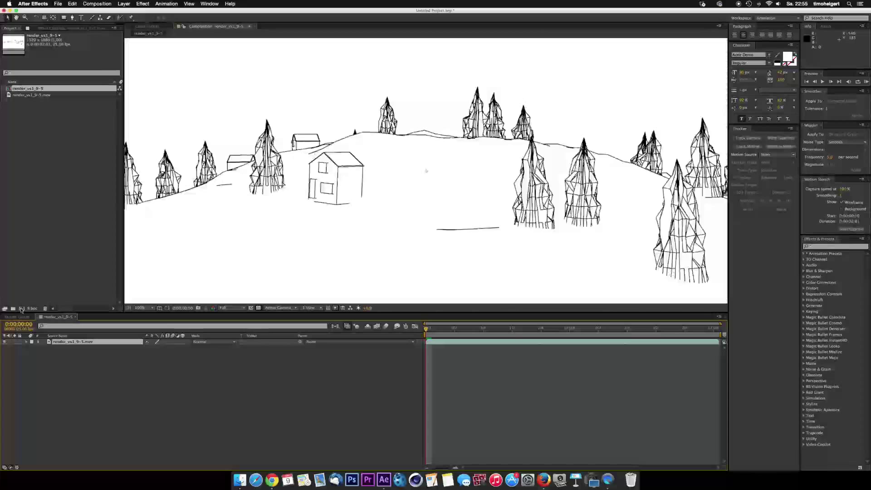
key(comma)
key(comma)
key(comma)
key(comma)
key(period)
key(period)
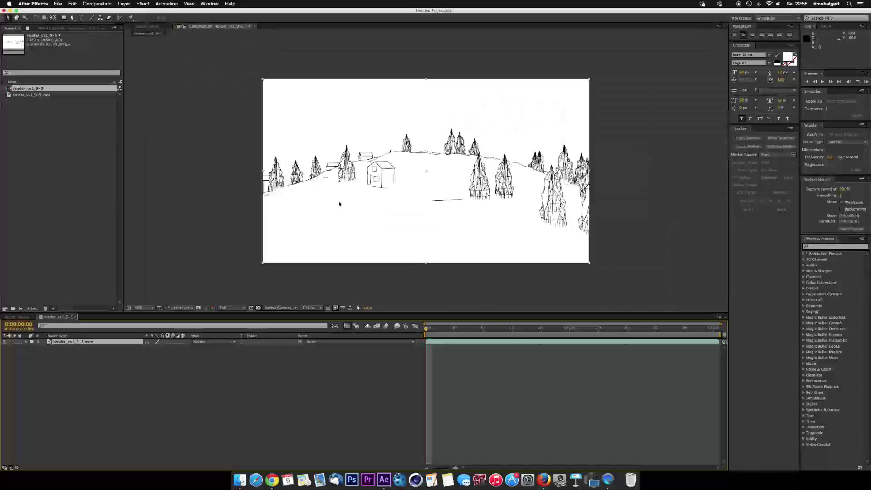
- Search Google for 'texture paper' in a new Chrome tab
click(271, 479)
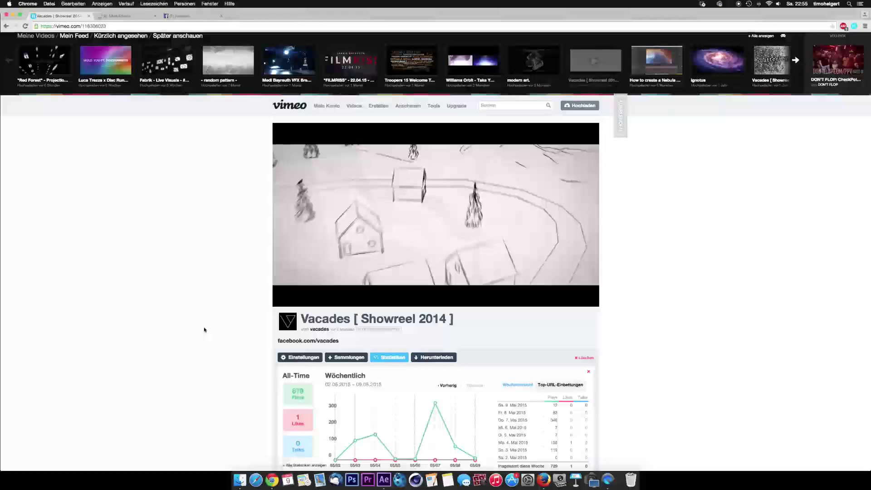
key(super+t)
text(texture)
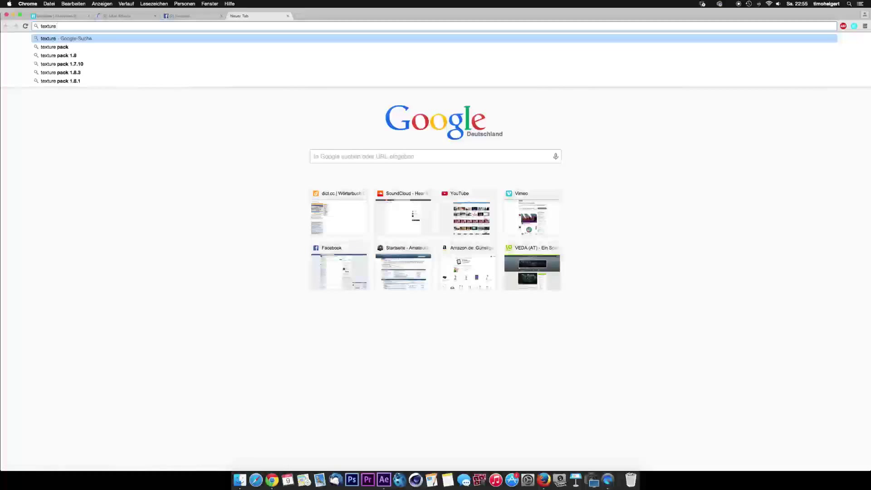
text(paper)
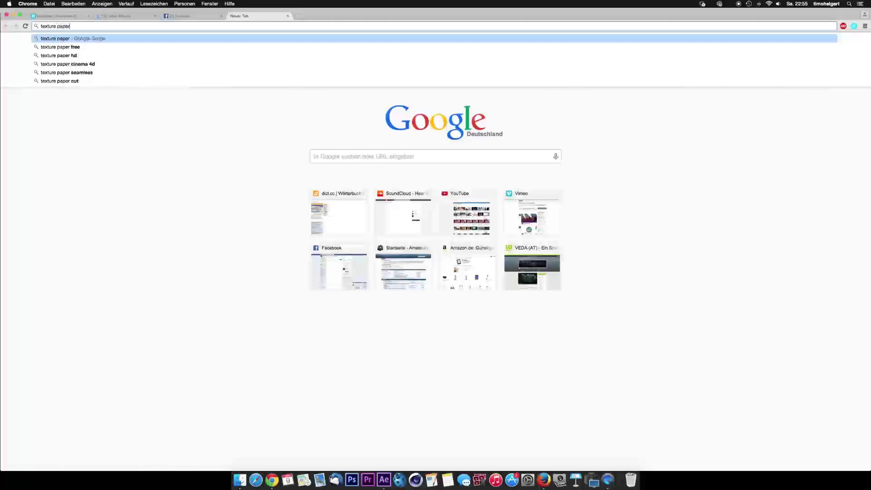
key(Return)
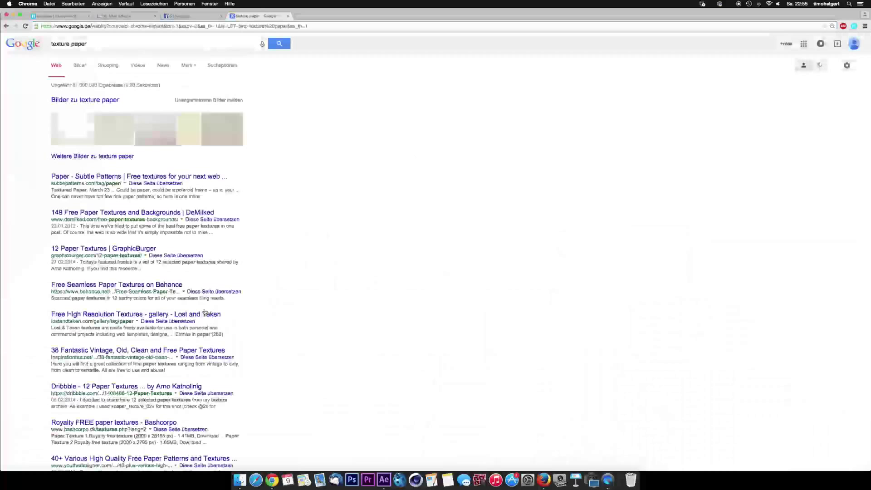
- Switch to Google image results and scroll through the paper texture thumbnails
click(80, 65)
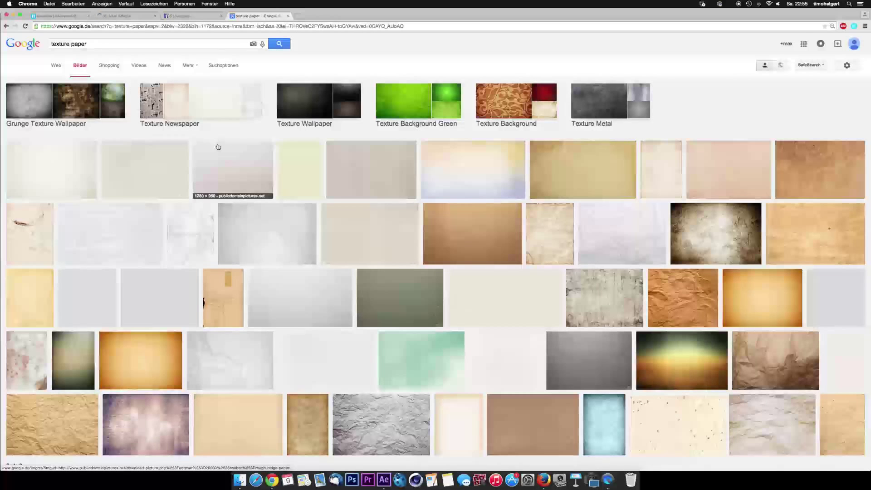
scroll(217, 147, down, 1)
scroll(218, 147, down, 2)
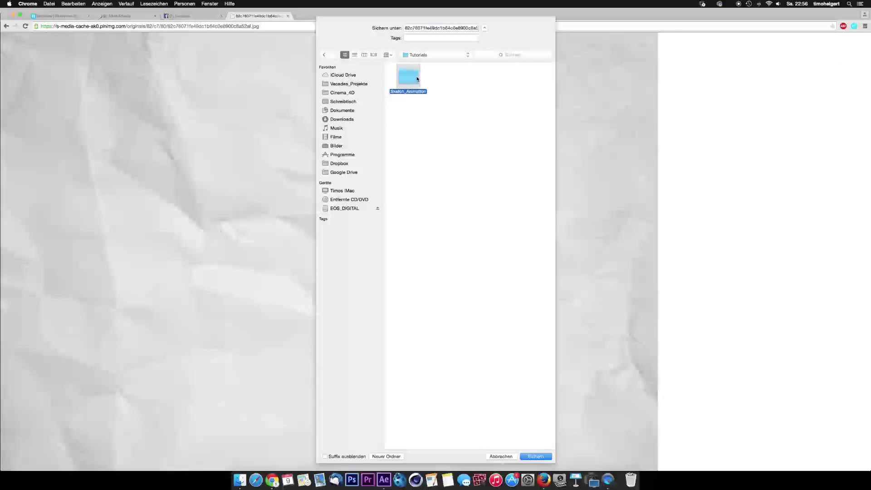
- Replace the default file name with awesome_paper in the save dialog
click(445, 28)
key(super+BackSpace)
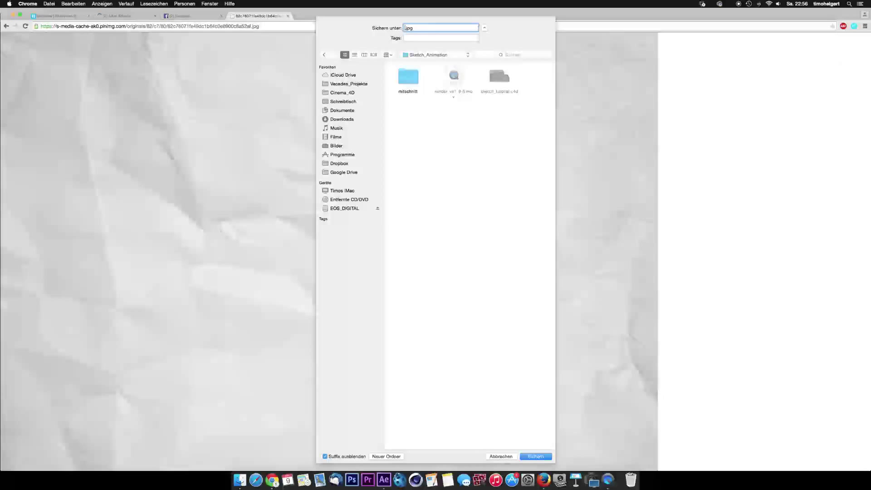
text(a)
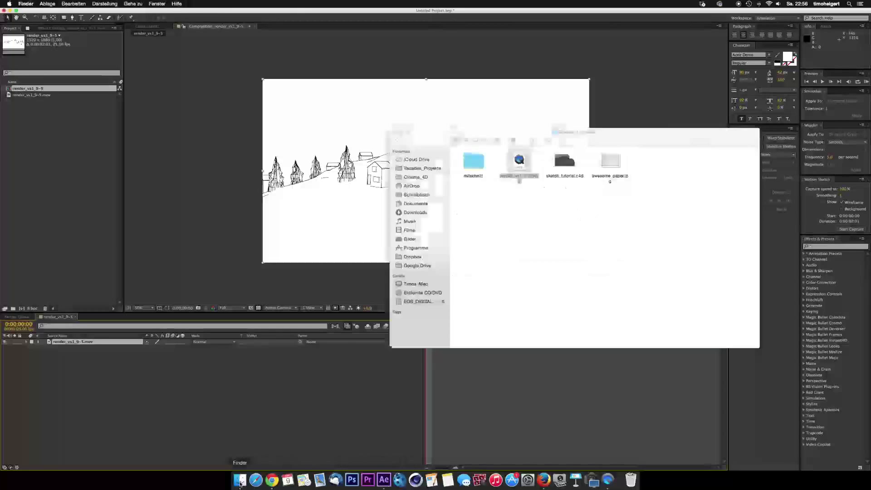
- Import awesome_paper.jpg into the composition and scale it down to fit the frame
drag(607, 165, 75, 342)
key(s)
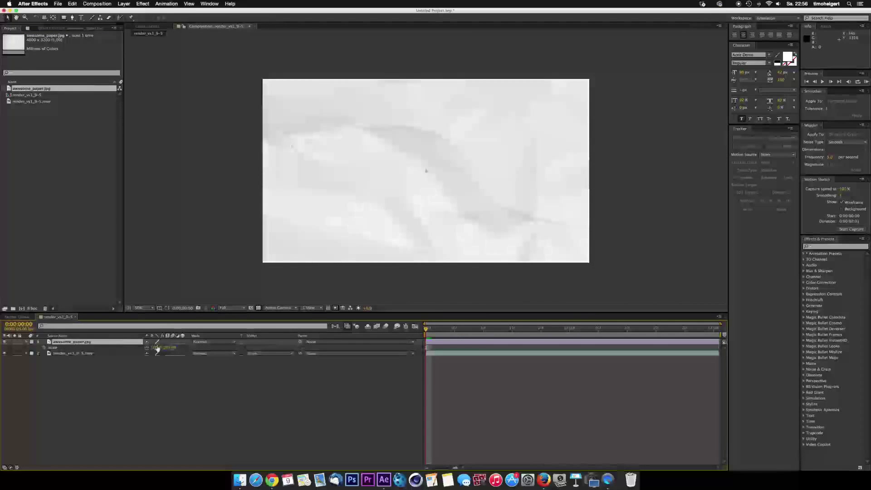
drag(156, 347, 134, 349)
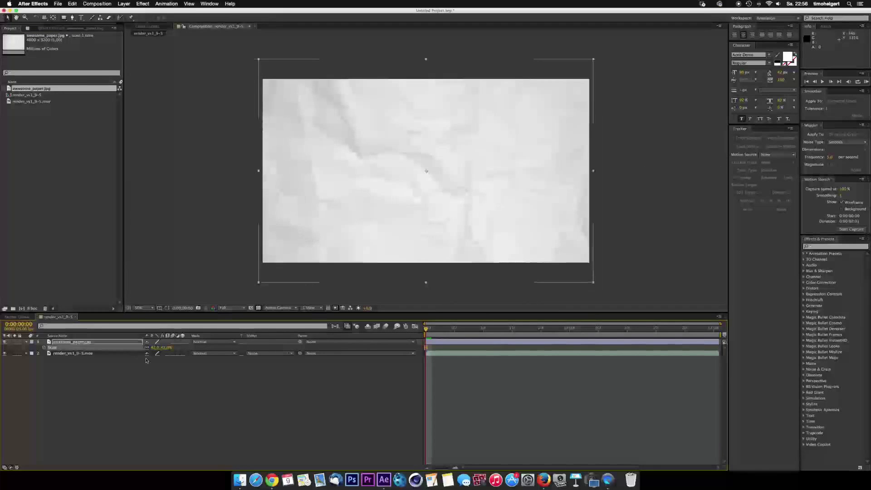
- Set the paper layer's blend mode to Multiply so the sketch shows through
click(200, 342)
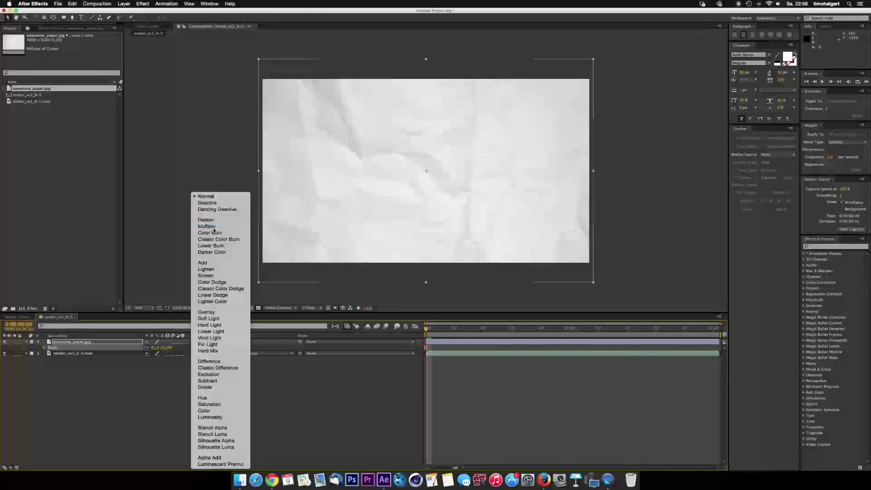
click(207, 226)
click(249, 384)
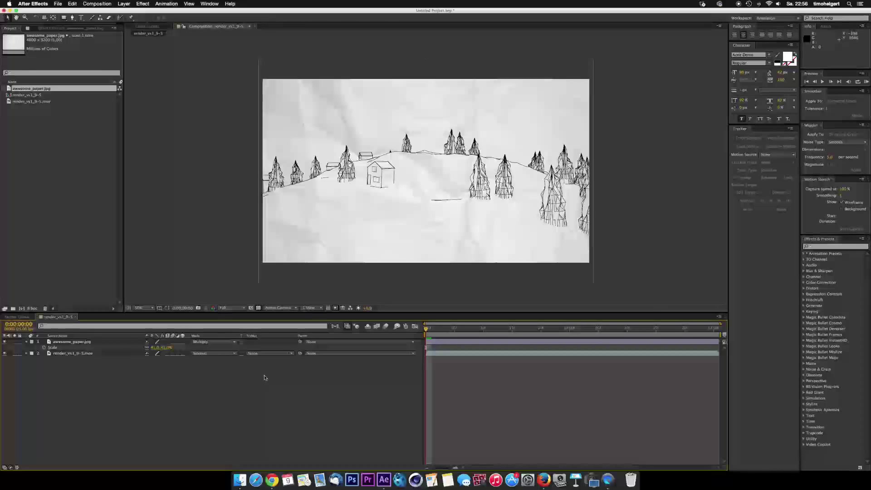
- Add an adjustment layer with Curves, lowering the curve to darken the image
key(super+alt+y)
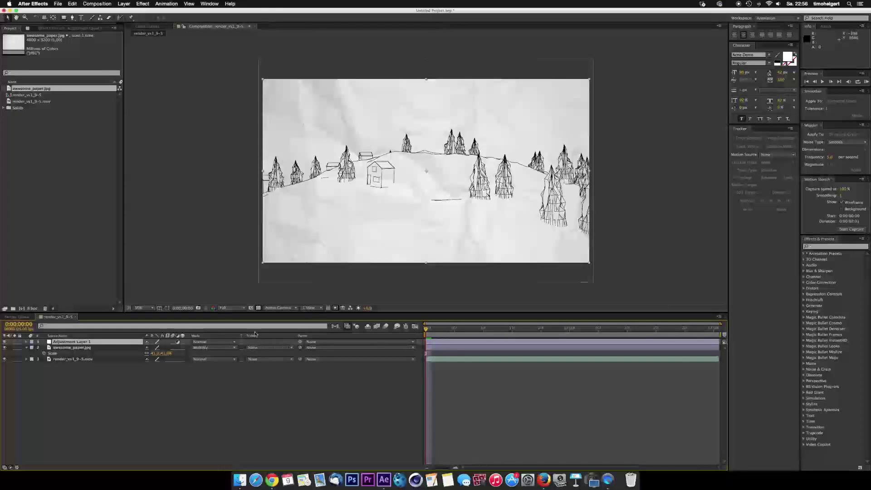
click(142, 4)
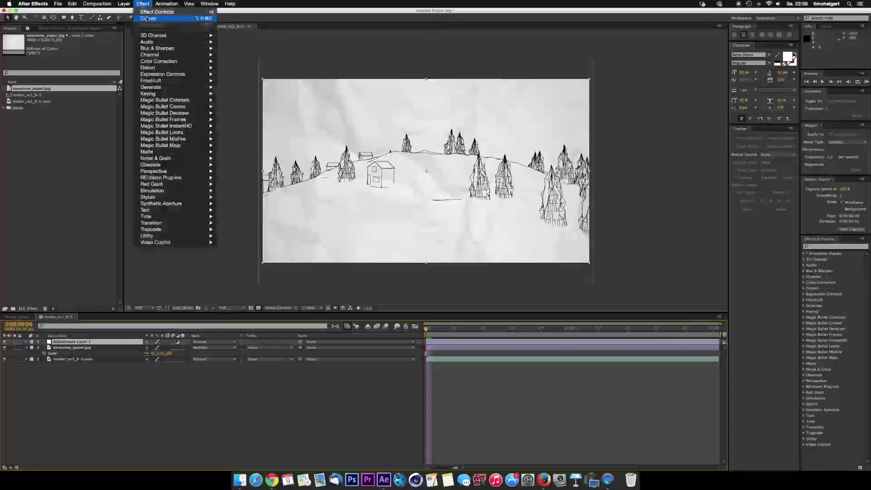
click(147, 18)
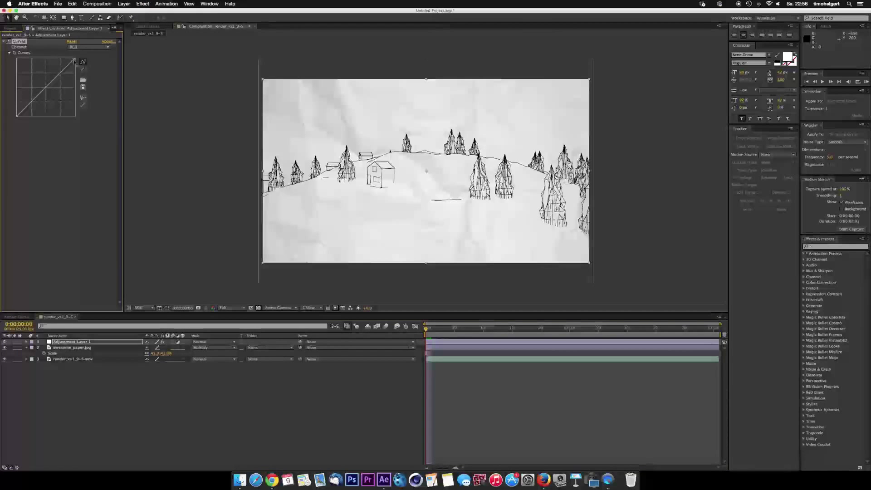
drag(45, 87, 46, 104)
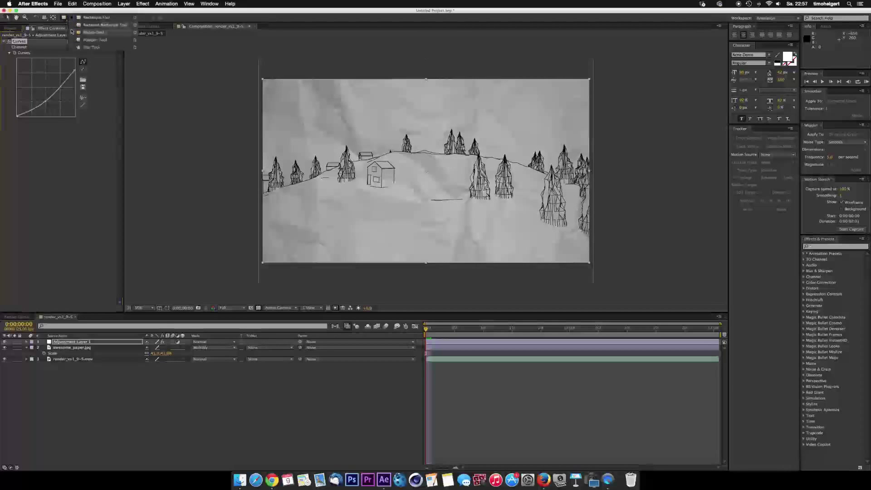
- Add an elliptical mask set to Subtract with 292 px feather as a vignette
double_click(64, 18)
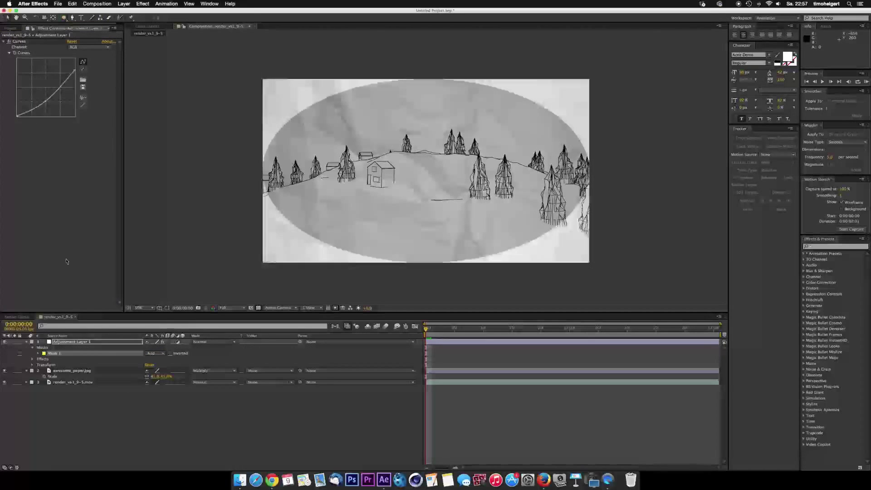
click(154, 353)
click(160, 376)
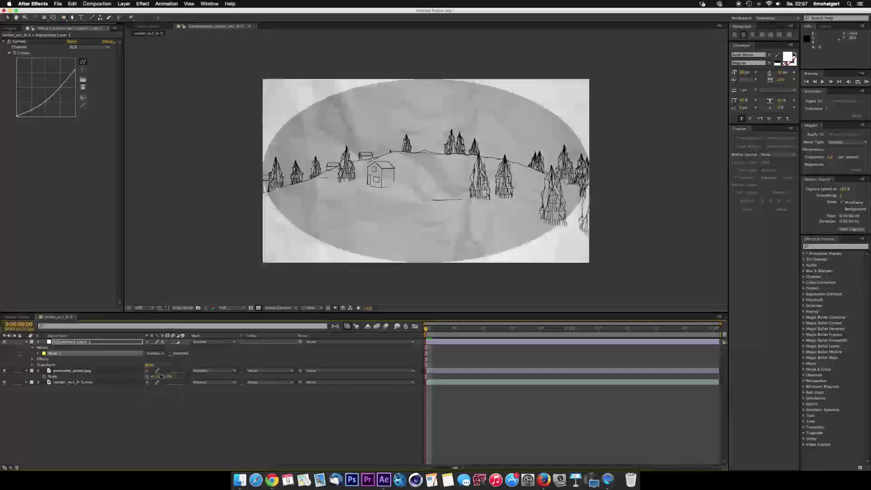
key(f)
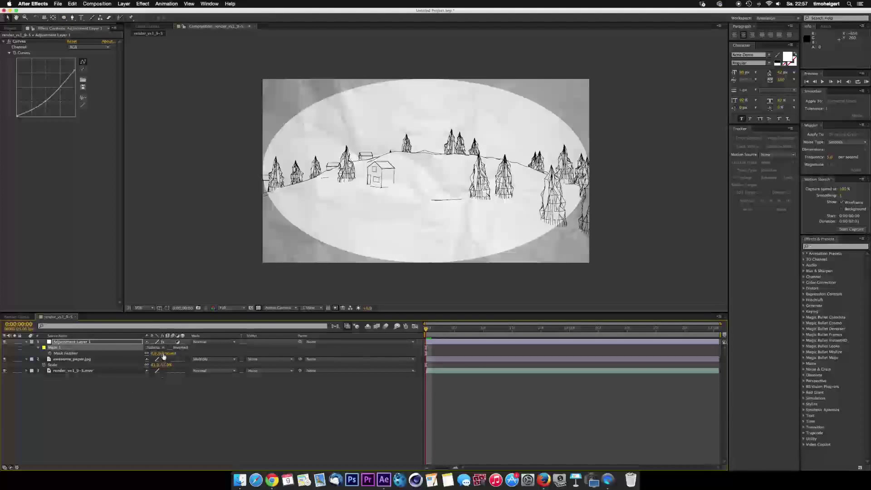
drag(164, 357, 294, 357)
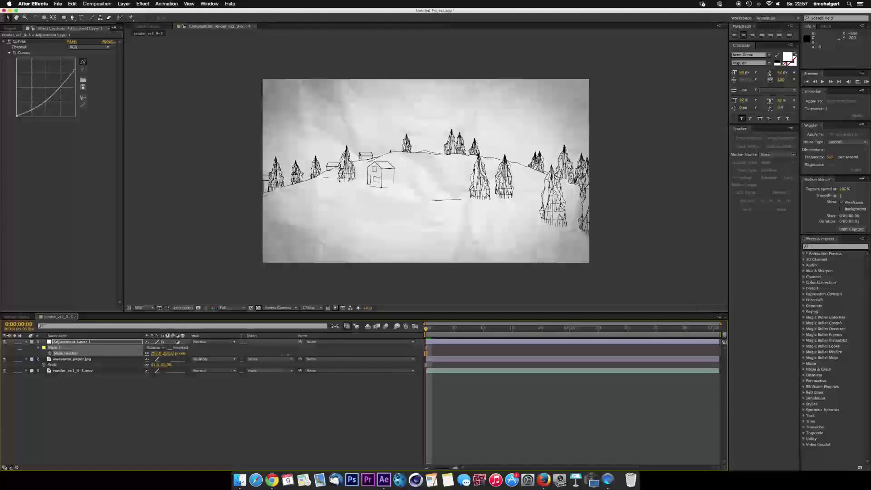
- Toggle the adjustment layer off and on to compare, leaving it enabled
click(239, 402)
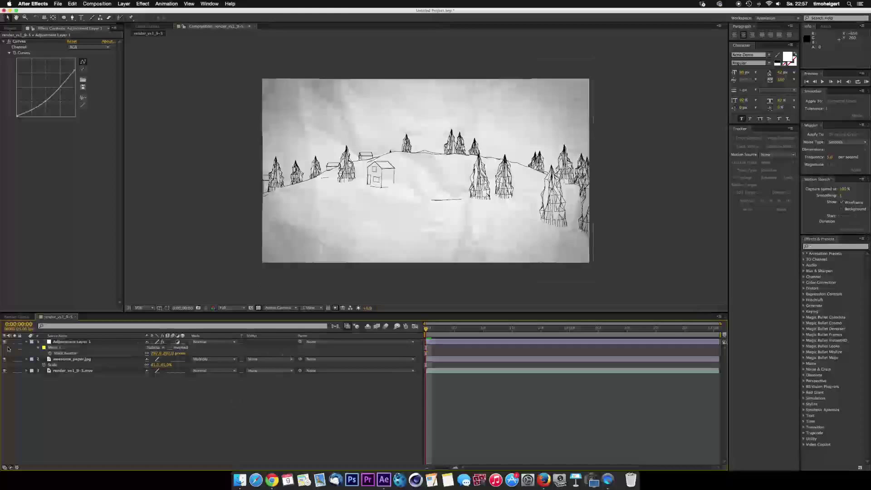
click(5, 342)
click(4, 342)
click(5, 341)
click(5, 341)
click(4, 341)
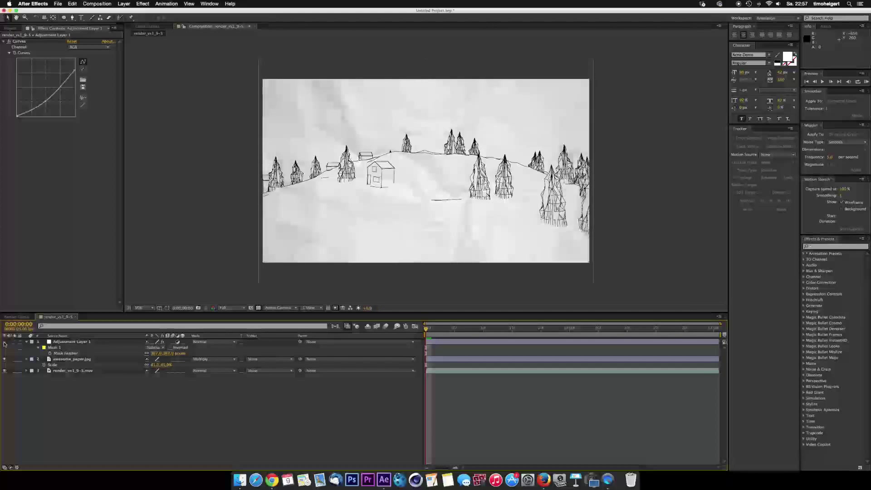
click(5, 342)
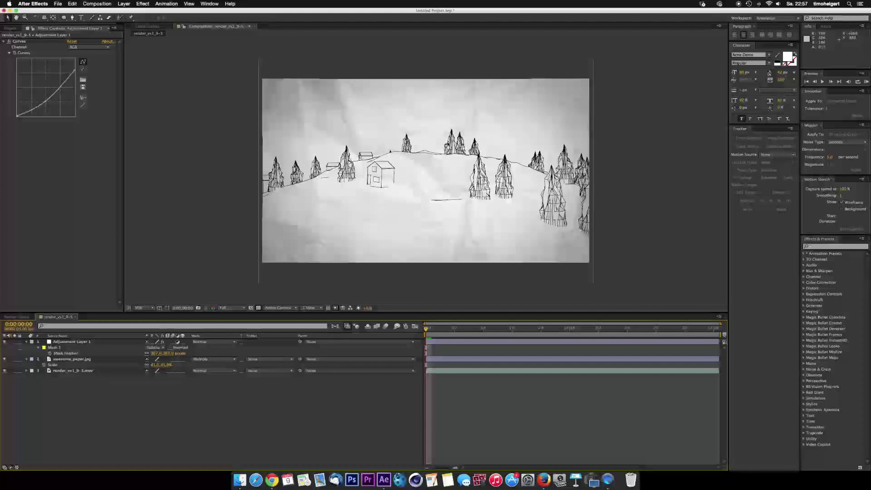
- Zoom the composition viewer in for a closer look, then back out to 50%
key(period)
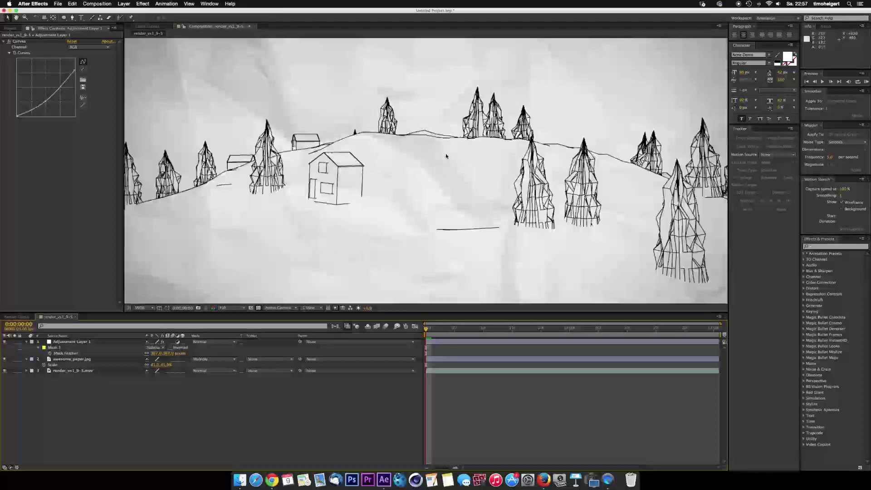
key(comma)
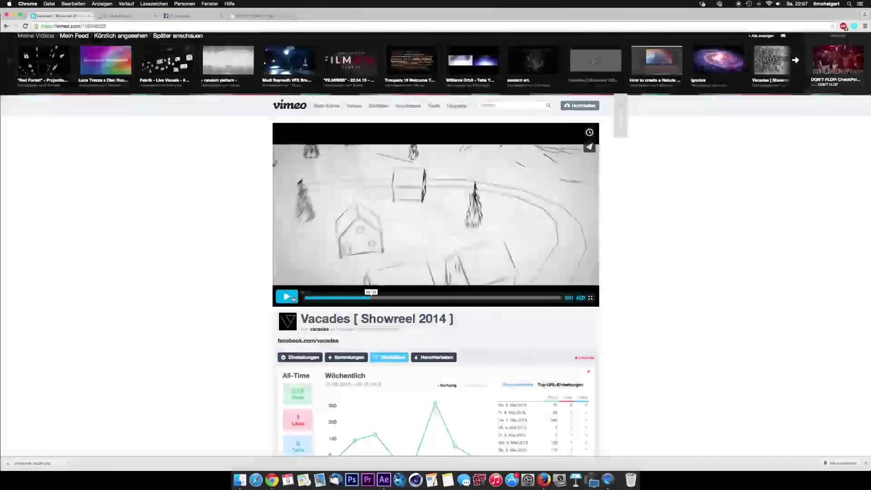
- Play and pause the Vimeo showreel, stopping on the STORY title card, then return to After Effects
click(291, 297)
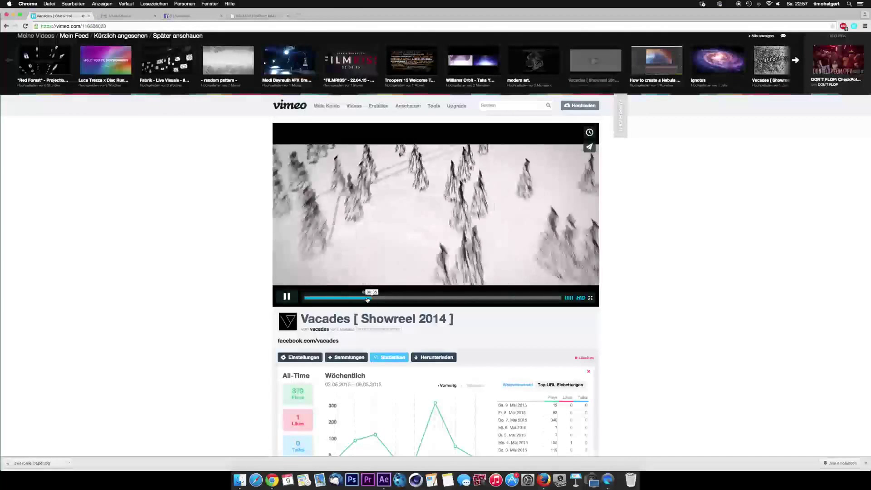
click(287, 298)
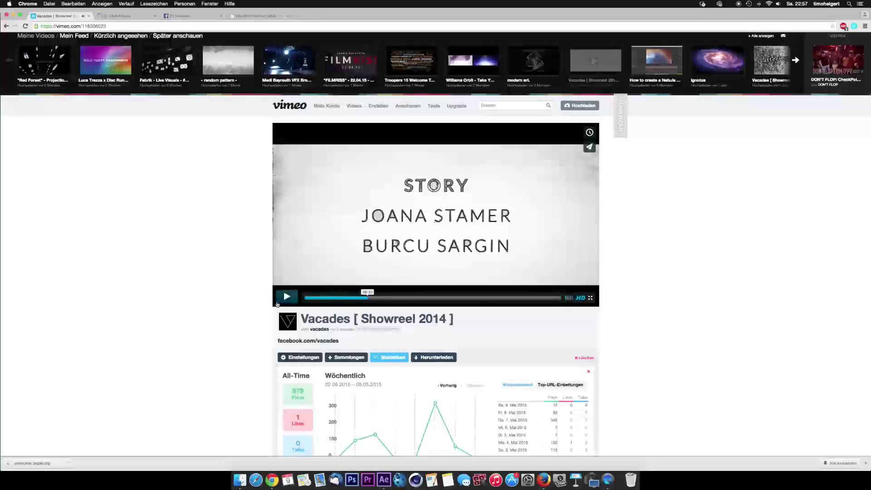
click(280, 301)
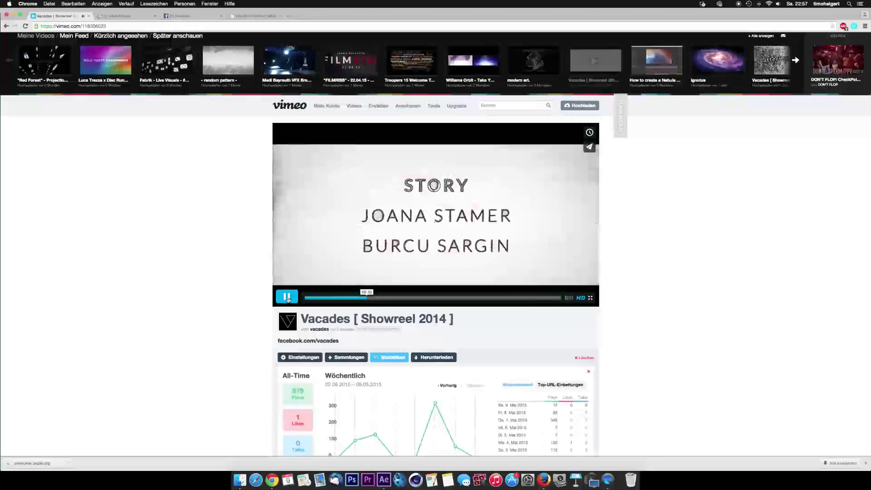
click(287, 298)
click(384, 480)
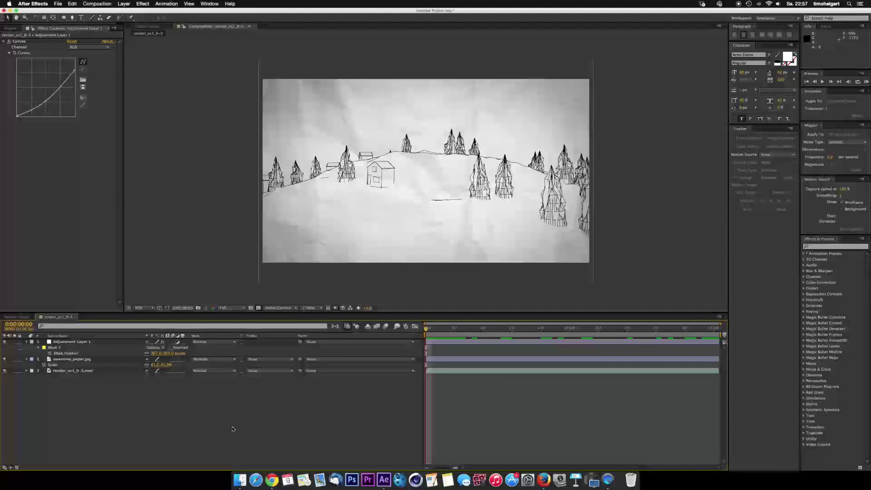
- Create a new composition named 'text'
key(super+n)
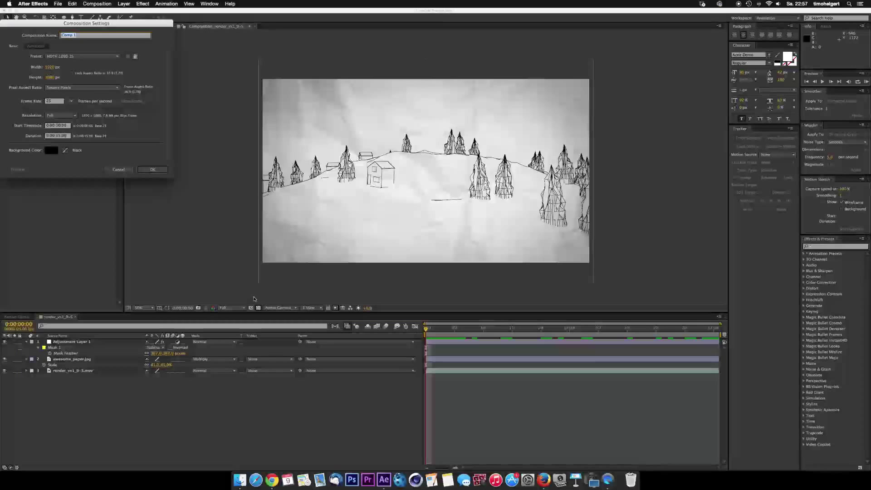
text(S)
key(Return)
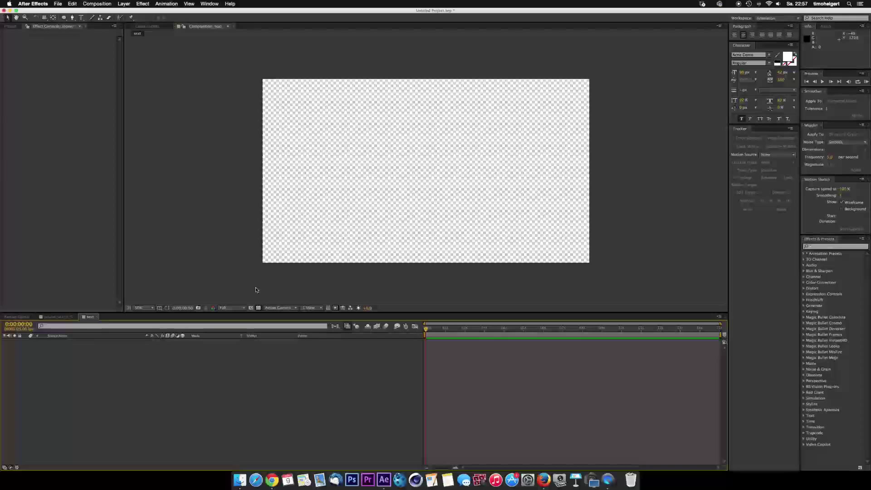
- Add a full-frame solid layer coloured white
key(super+y)
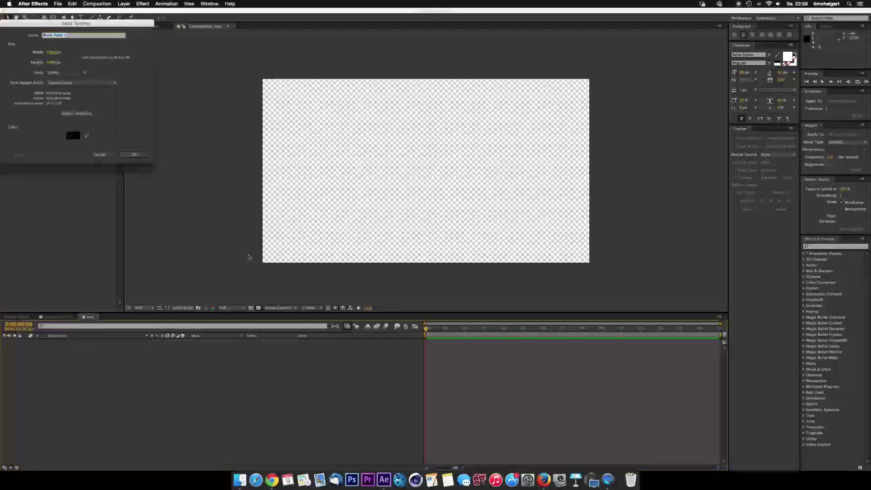
click(71, 136)
click(7, 34)
key(Return)
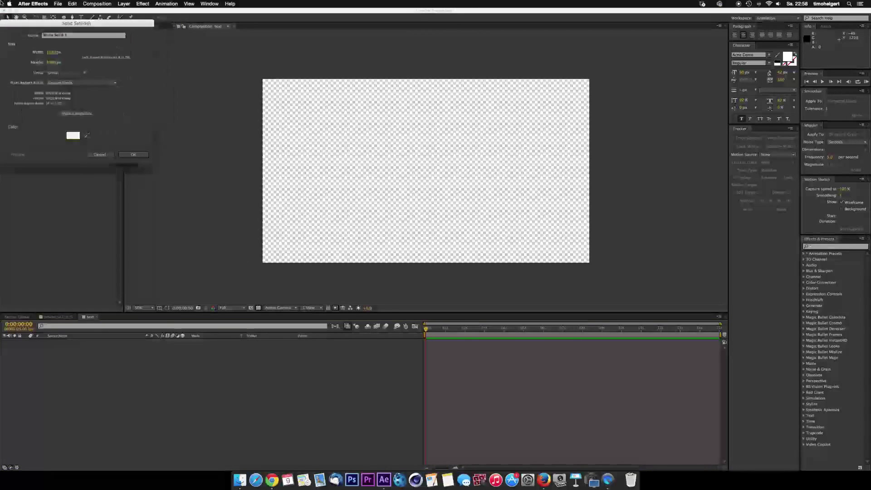
key(Return)
click(81, 18)
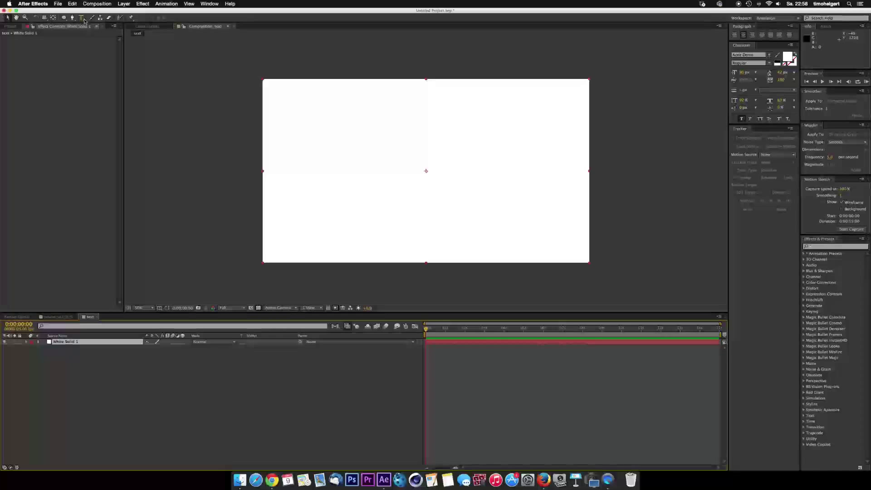
- Type AWESOME on the canvas with a black text fill
click(371, 173)
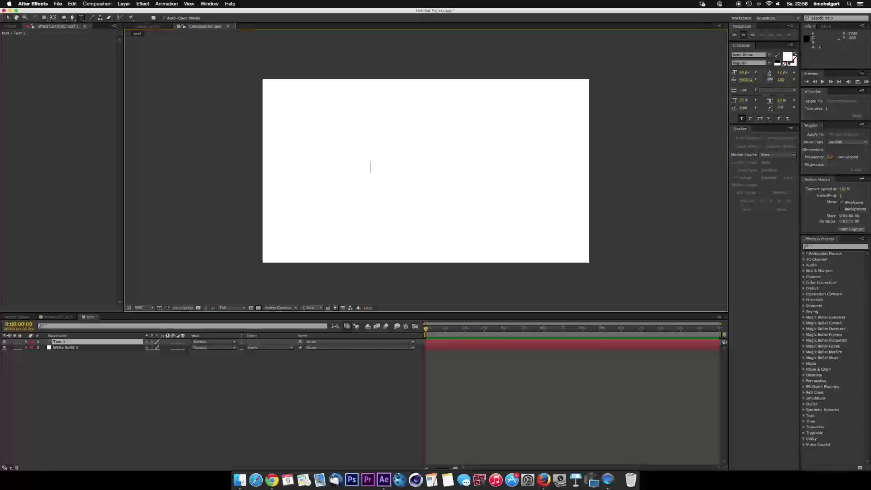
click(777, 59)
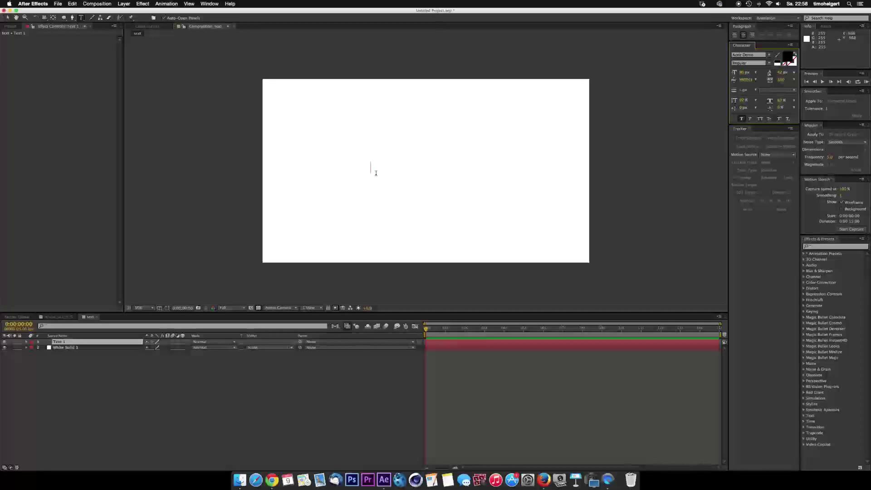
text(A)
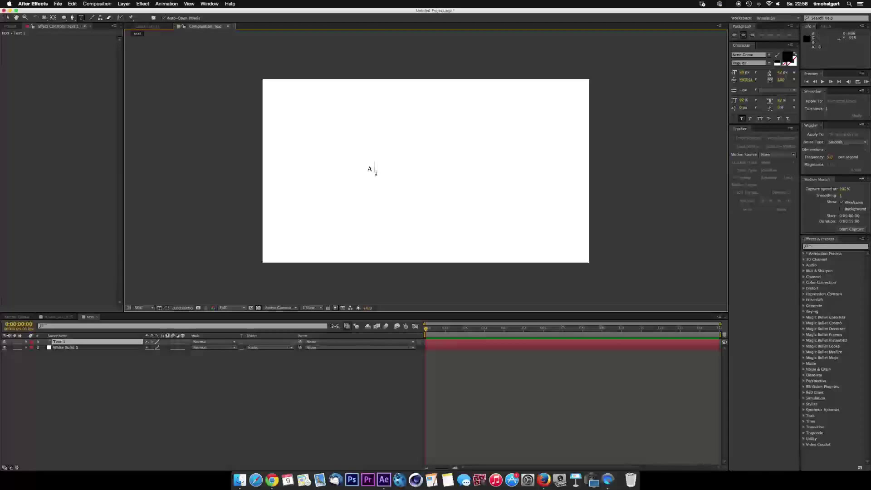
key(BackSpace)
text(AWESOME)
- Set AWESOME in Gotham Black, enlarge the font size, and finish editing
key(super+a)
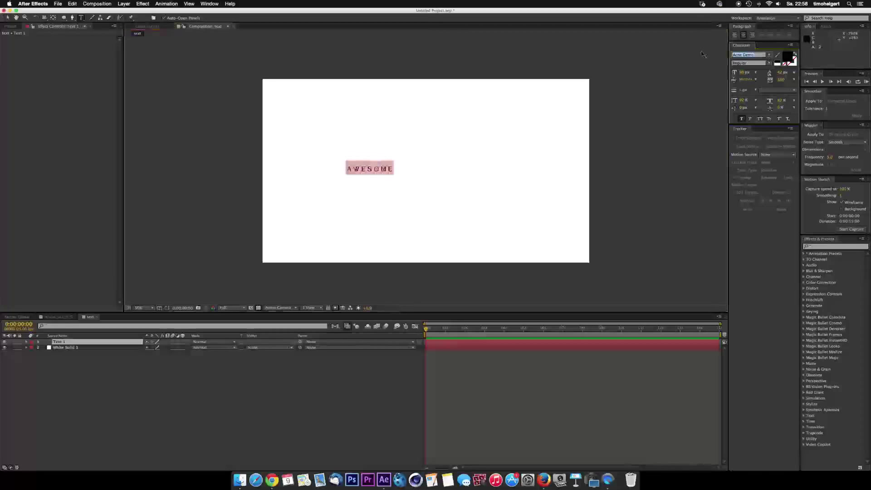
text(Gotham)
key(Return)
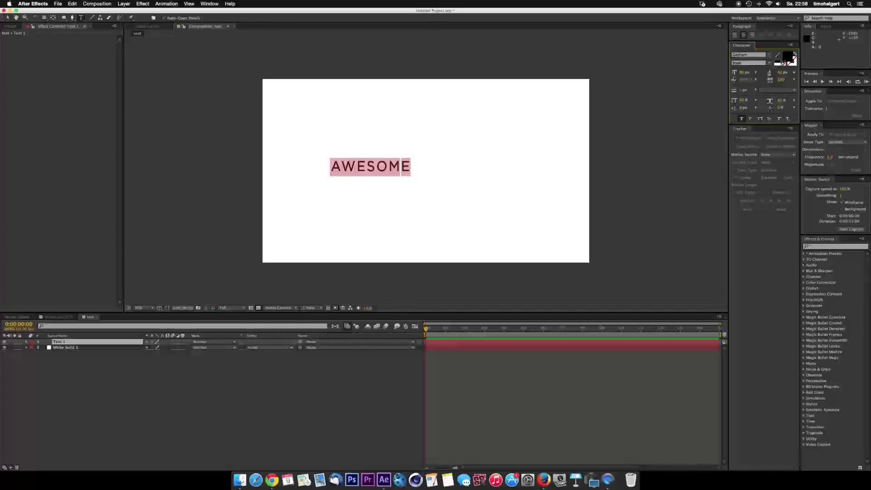
click(770, 65)
click(752, 78)
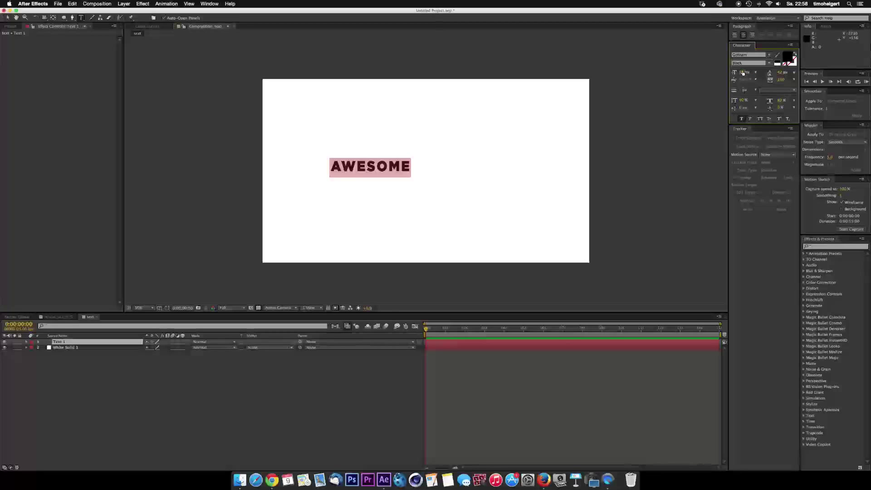
drag(742, 72, 757, 71)
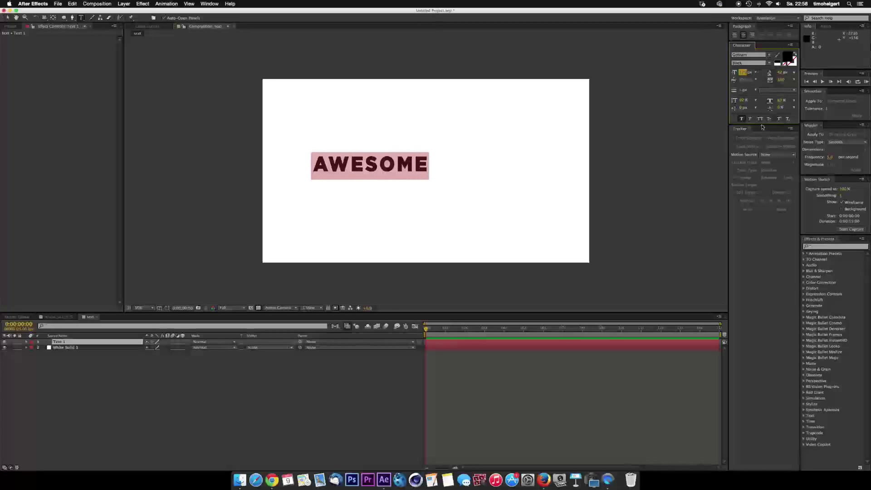
drag(763, 124, 765, 152)
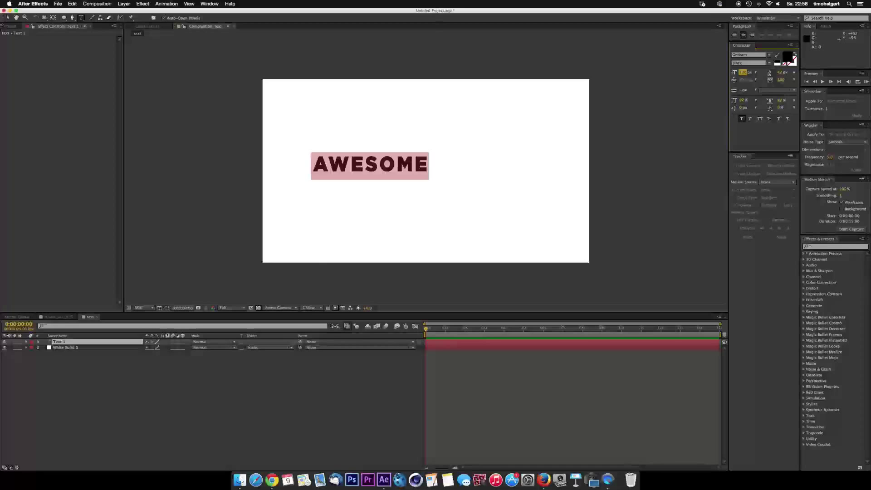
click(8, 19)
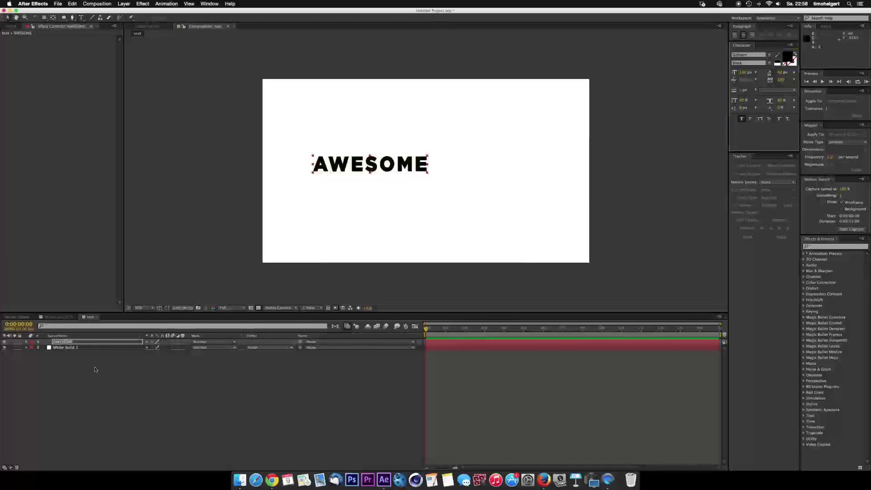
- Reset the AWESOME layer's transform to centre it and show the title/action safe guides
right_click(97, 344)
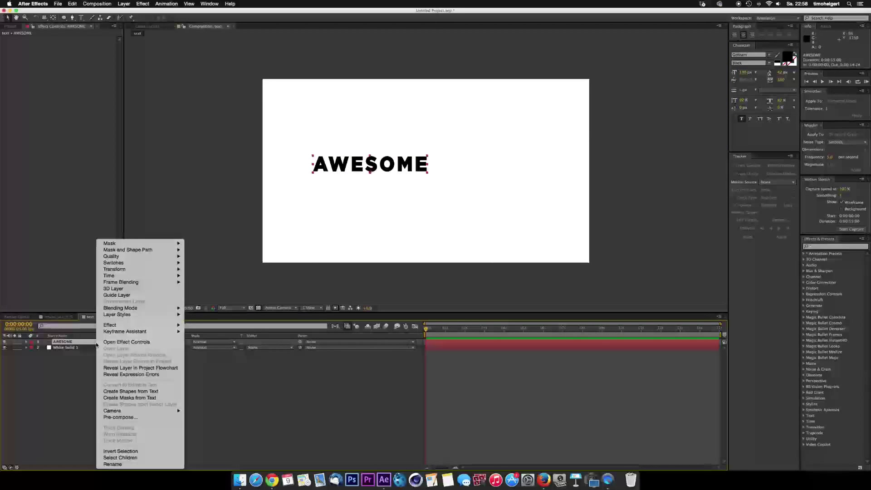
mouse_move(114, 268)
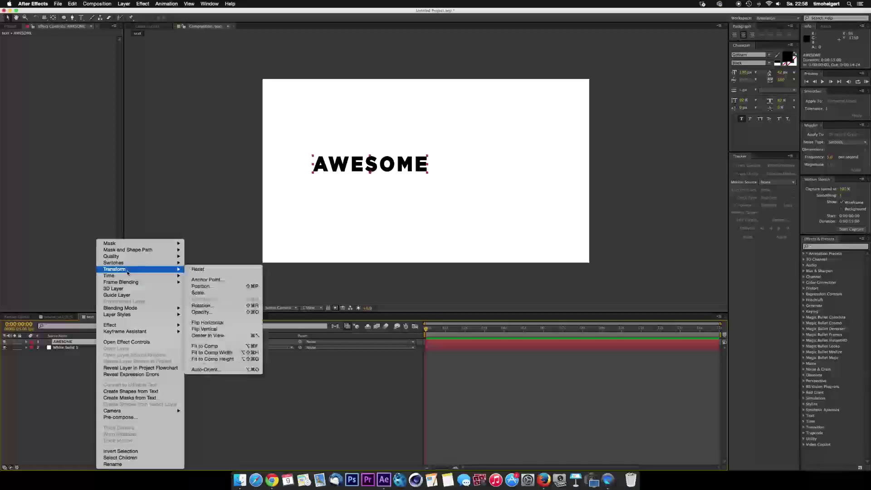
click(212, 271)
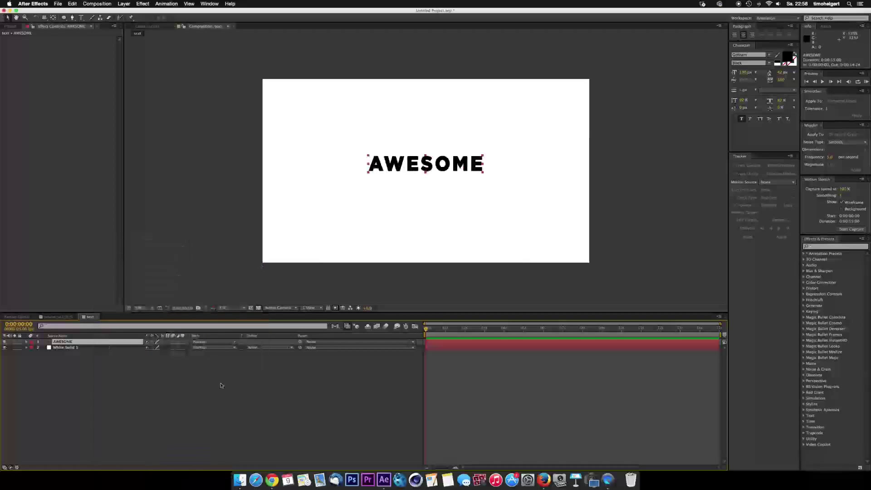
click(160, 307)
click(160, 311)
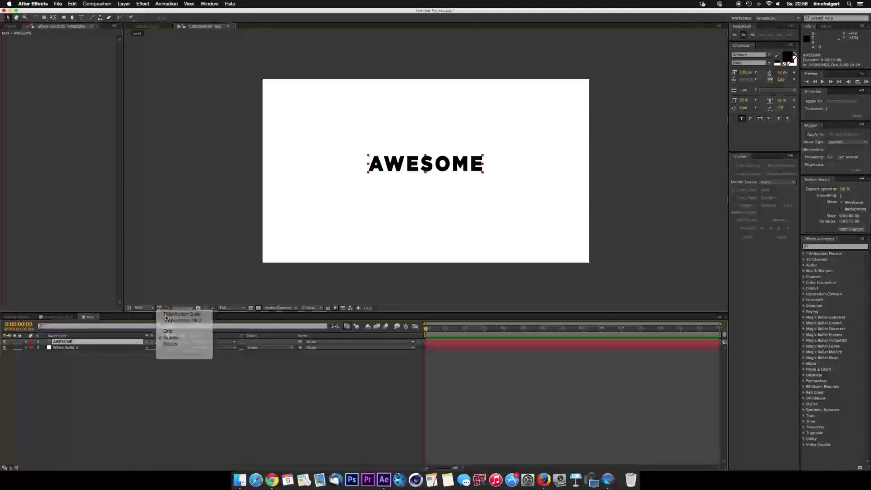
- At the composition end, keyframe AWESOME's position, nudge it slightly down, and hide the guides
key(End)
key(alt+shift+p)
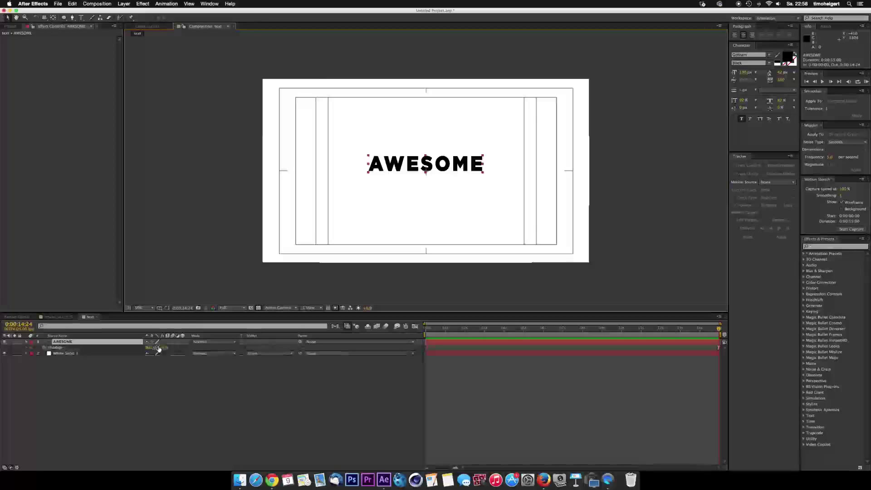
drag(161, 350, 175, 350)
click(487, 382)
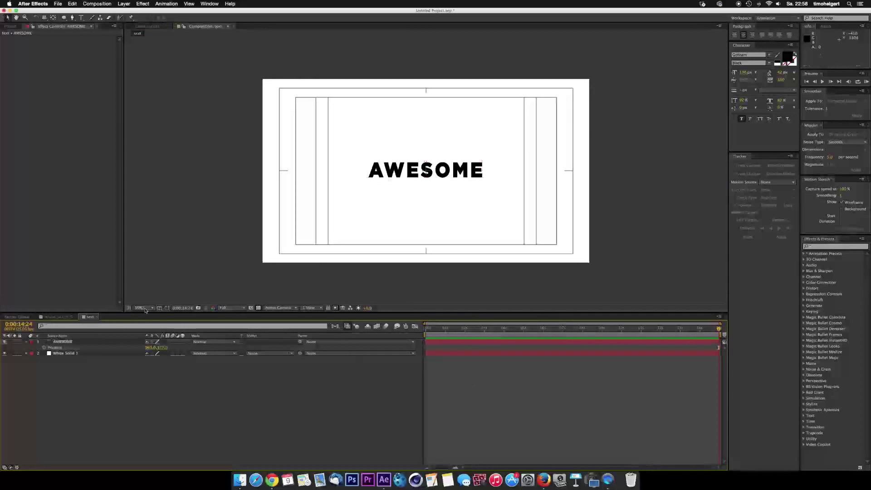
click(159, 308)
click(175, 314)
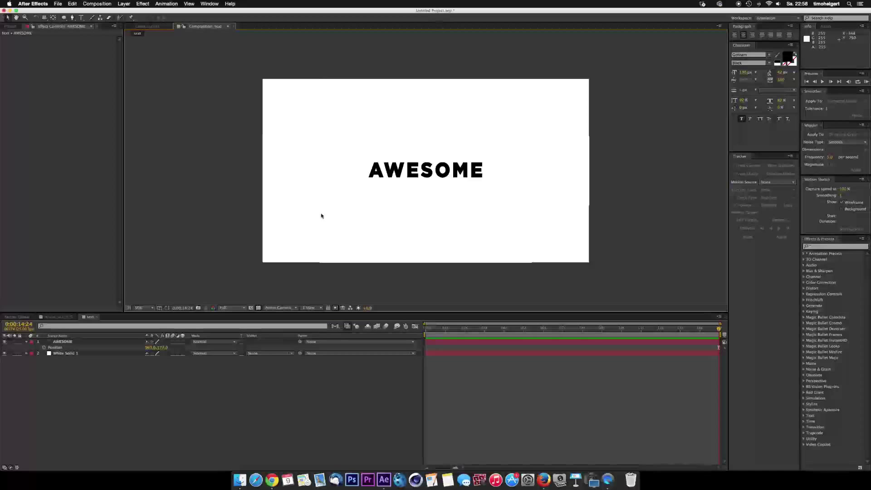
click(73, 343)
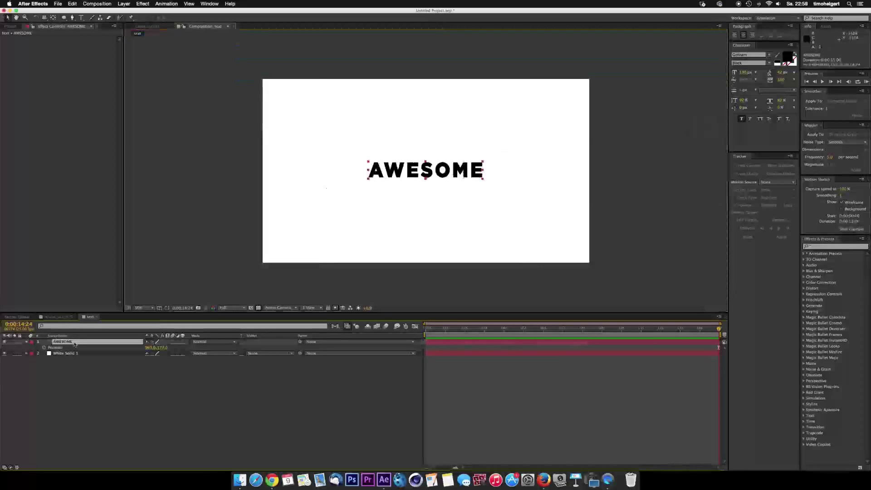
click(123, 4)
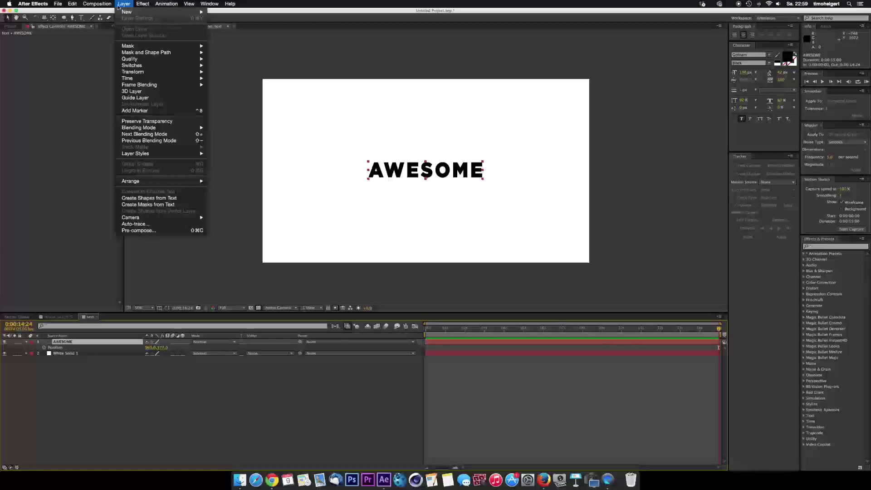
- Auto-trace the AWESOME text and delete the original text layer
click(162, 224)
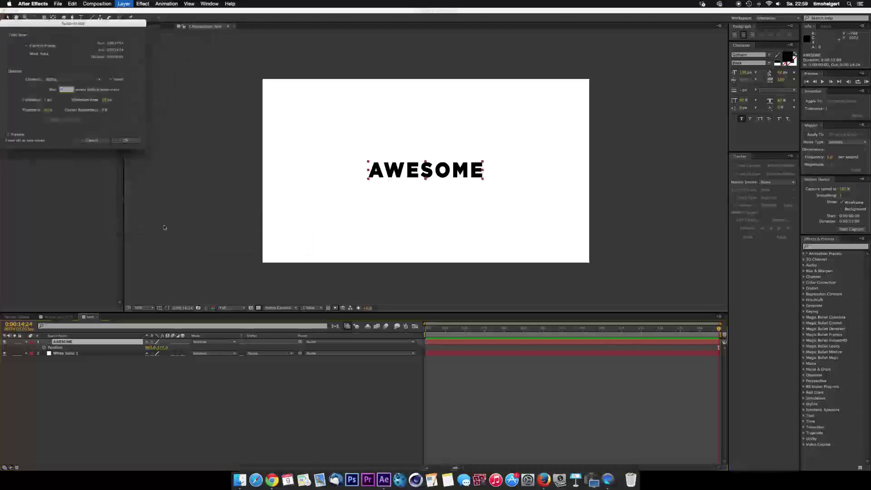
click(126, 141)
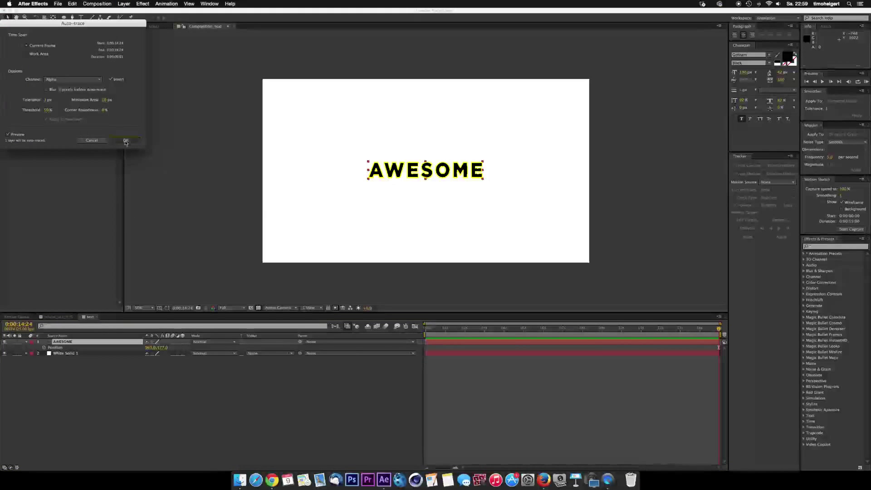
click(76, 348)
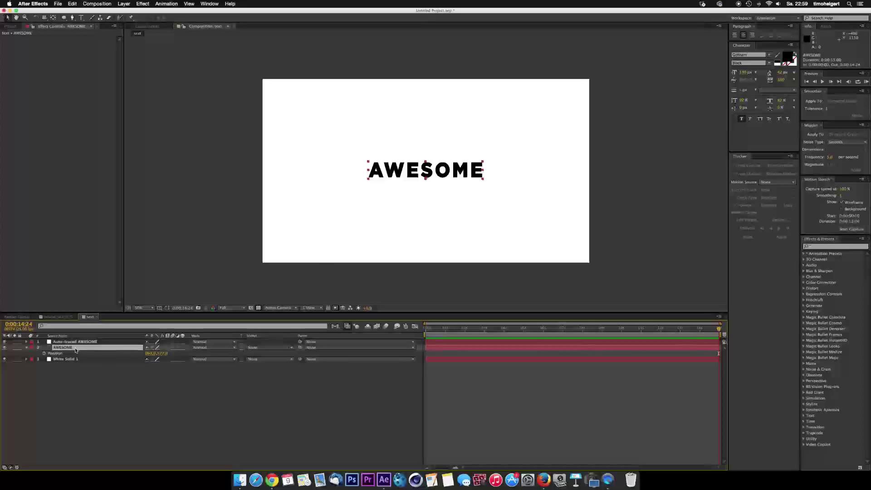
key(Delete)
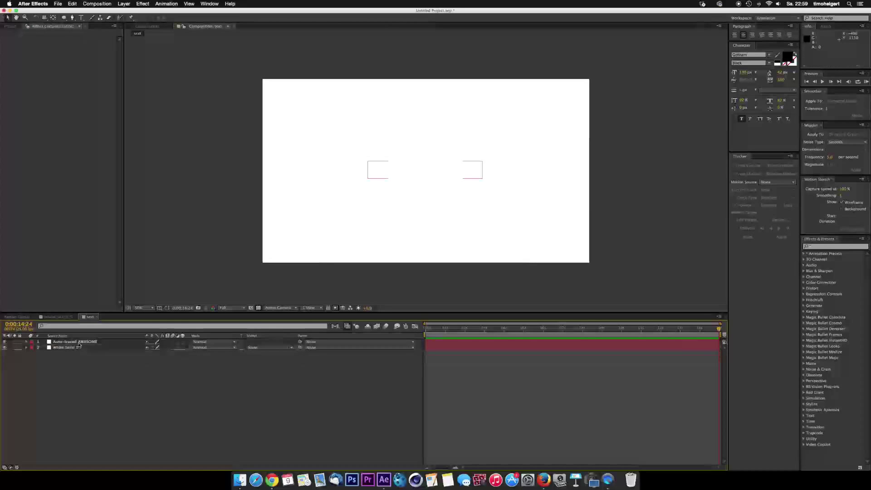
- Change the Auto-traced AWESOME solid's colour in Solid Settings
click(80, 342)
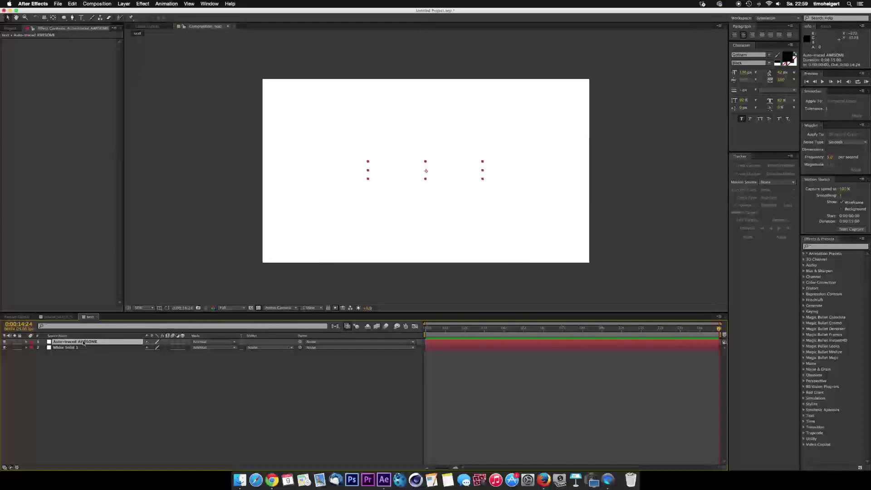
click(123, 3)
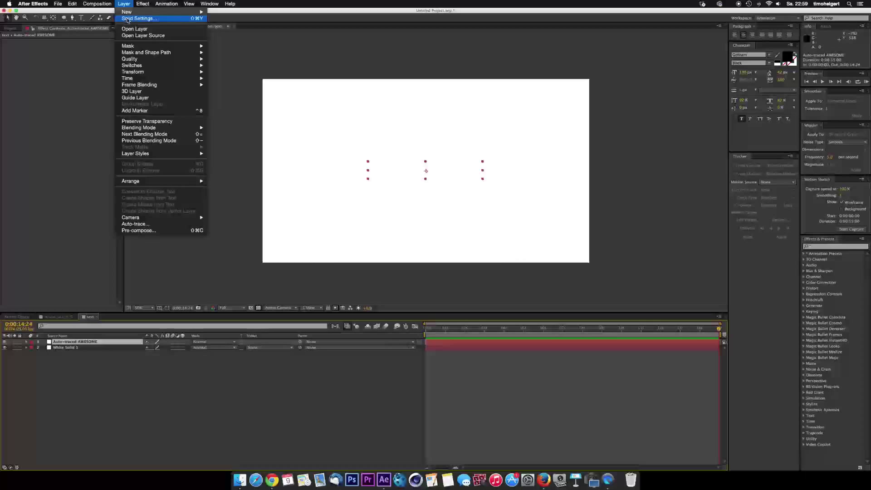
click(127, 19)
click(77, 136)
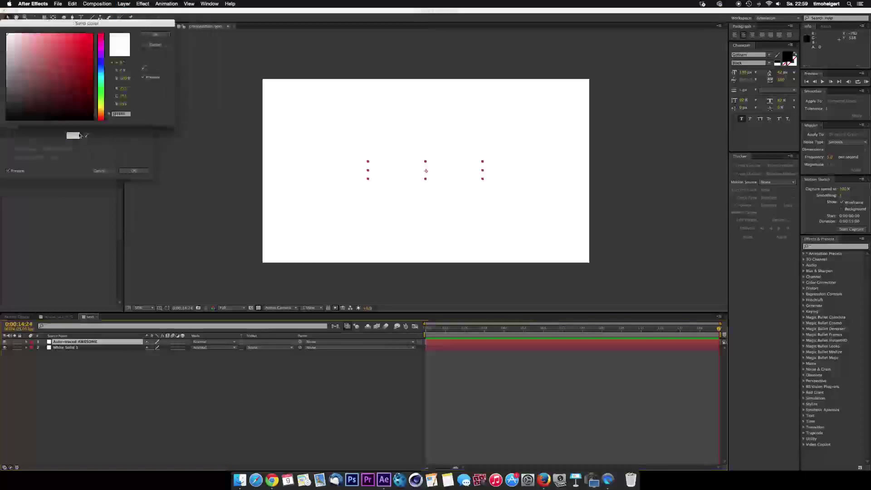
key(Return)
key(Return)
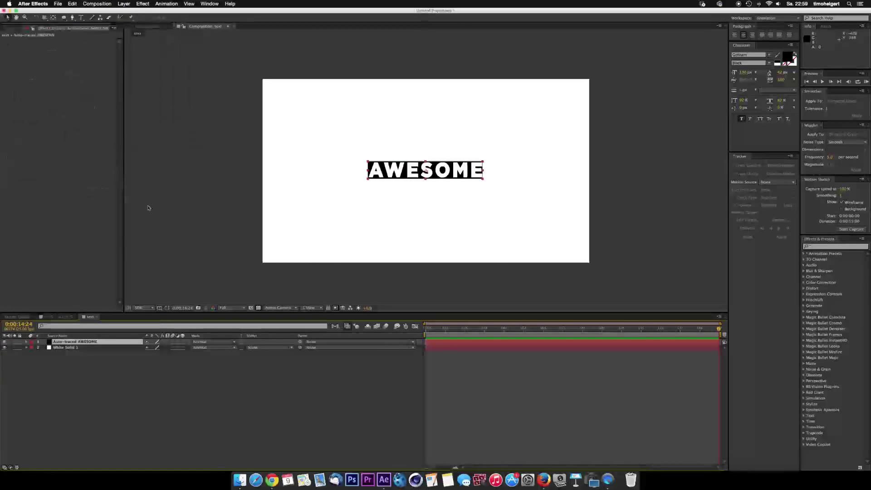
scroll(426, 169, up, 3)
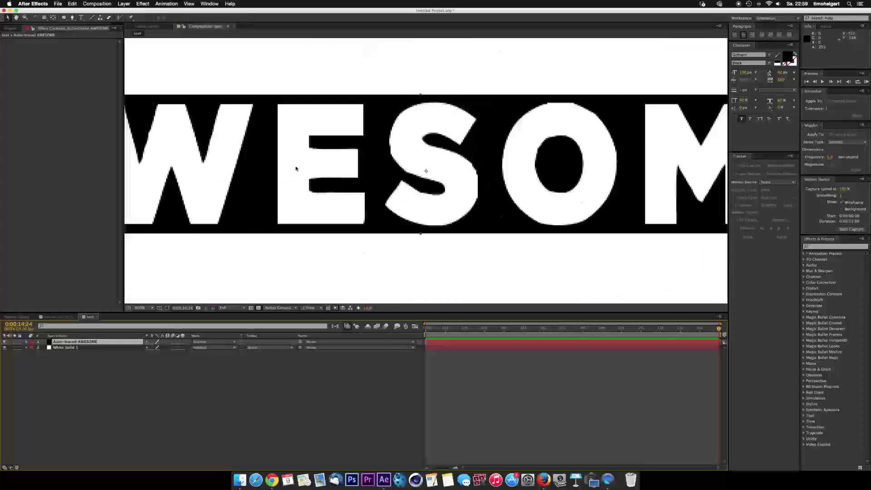
scroll(427, 169, down, 1)
- Reveal the traced layer's letter masks and inspect Mask 1 and Mask 2
key(m)
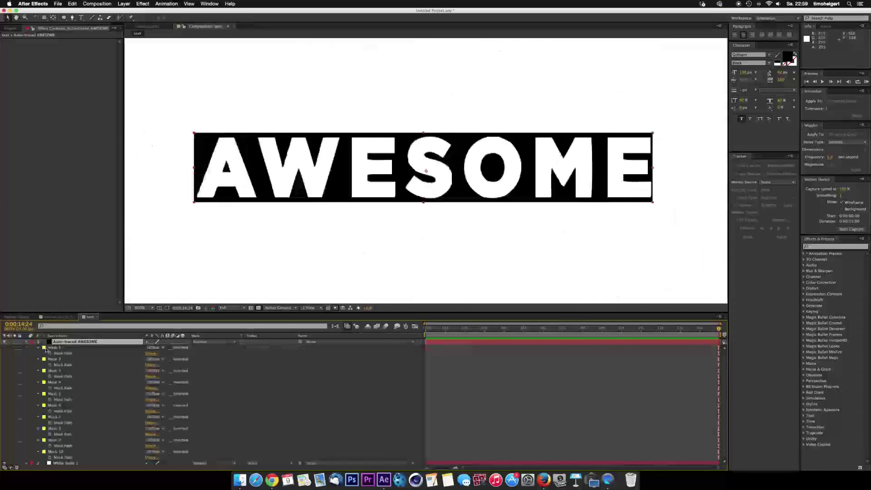
click(44, 347)
click(155, 44)
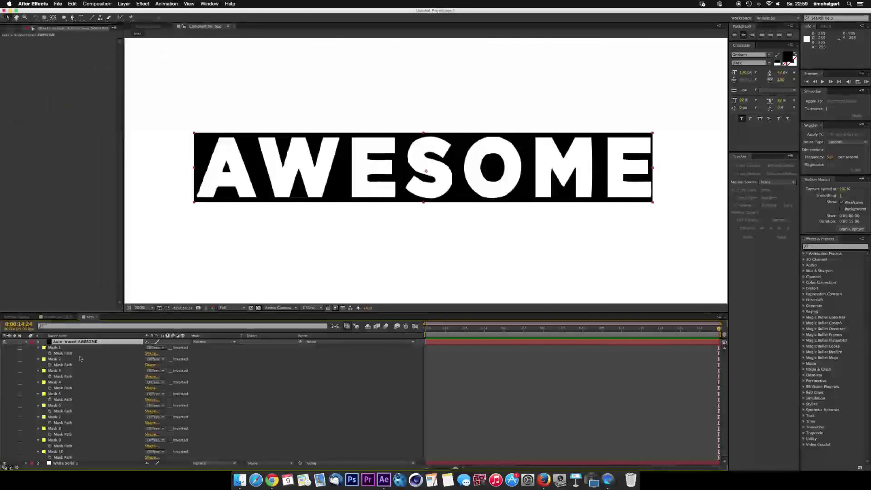
click(75, 348)
click(76, 360)
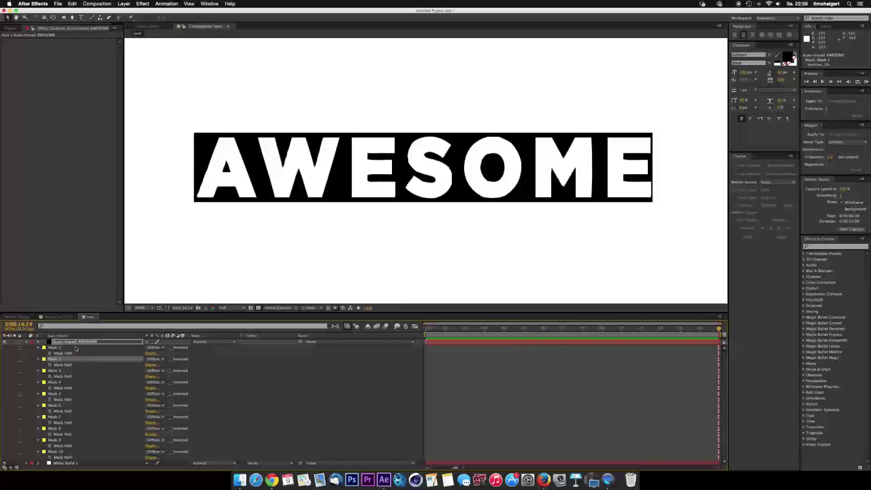
click(68, 342)
- Collapse the mask list and apply the Stroke effect to the Auto-traced AWESOME layer
click(68, 451)
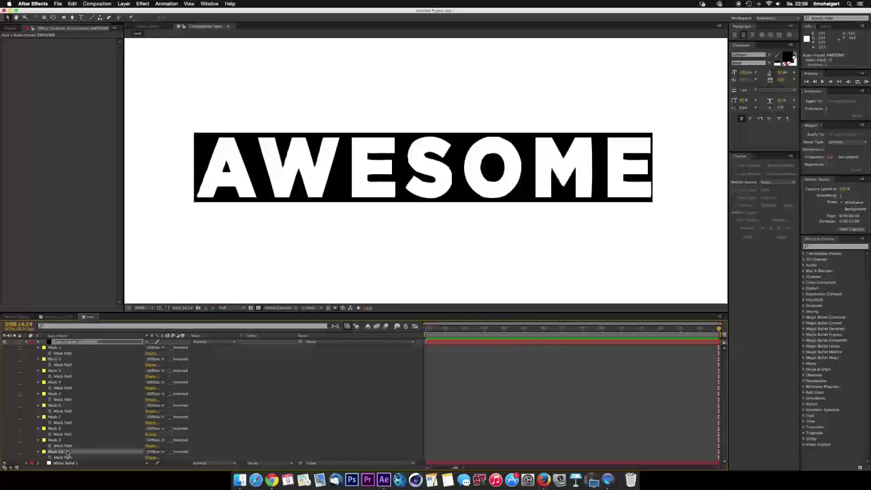
click(26, 341)
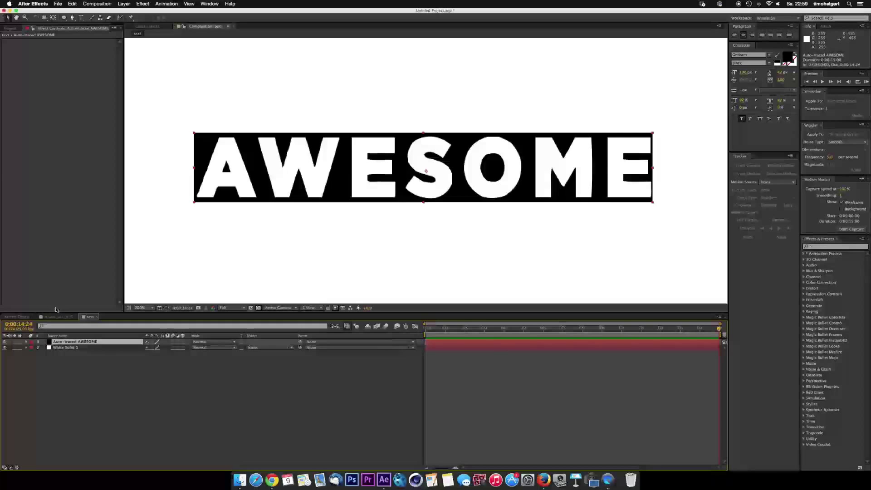
click(145, 3)
mouse_move(162, 65)
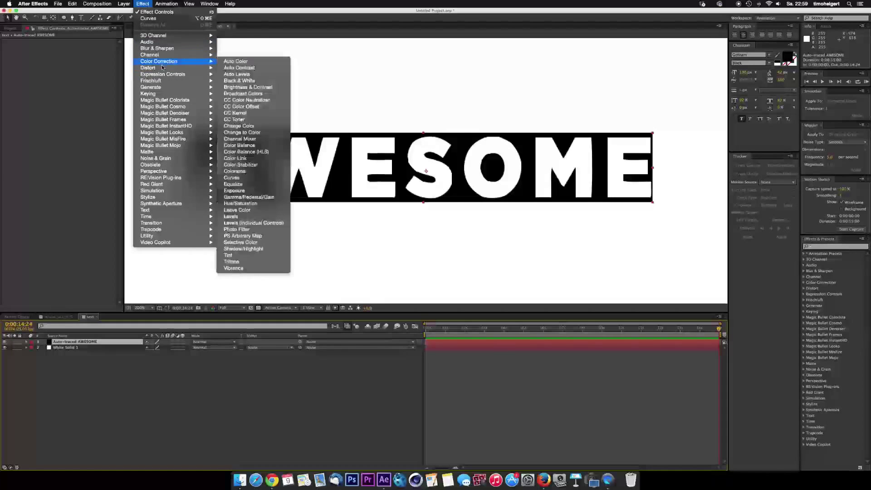
mouse_move(164, 88)
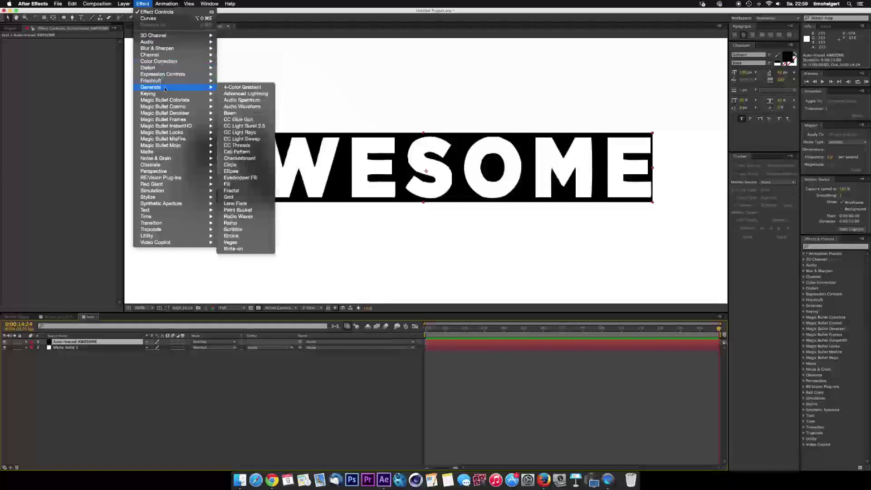
click(260, 235)
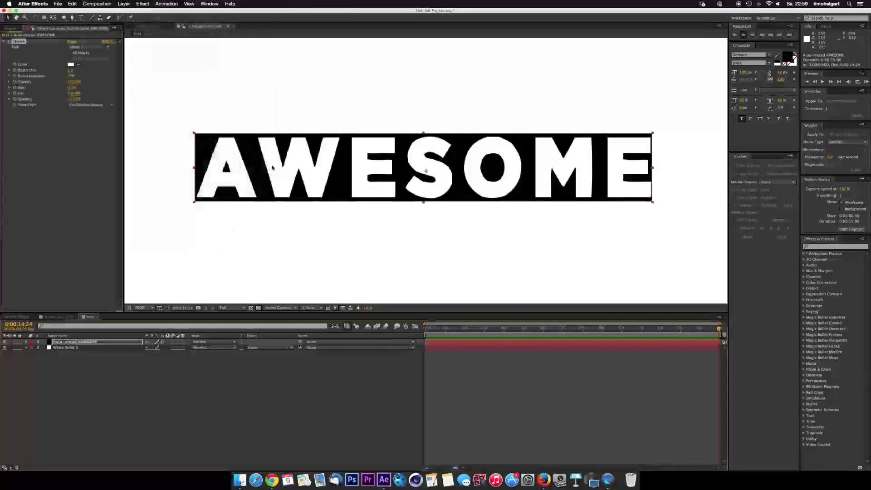
- Set the Stroke to all masks, black colour, with Paint Style On Transparent
click(75, 54)
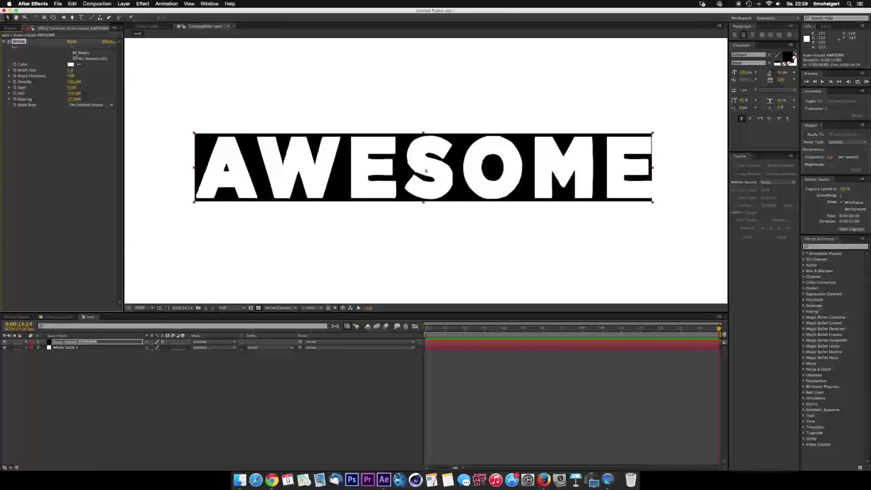
click(70, 65)
drag(69, 66, 104, 168)
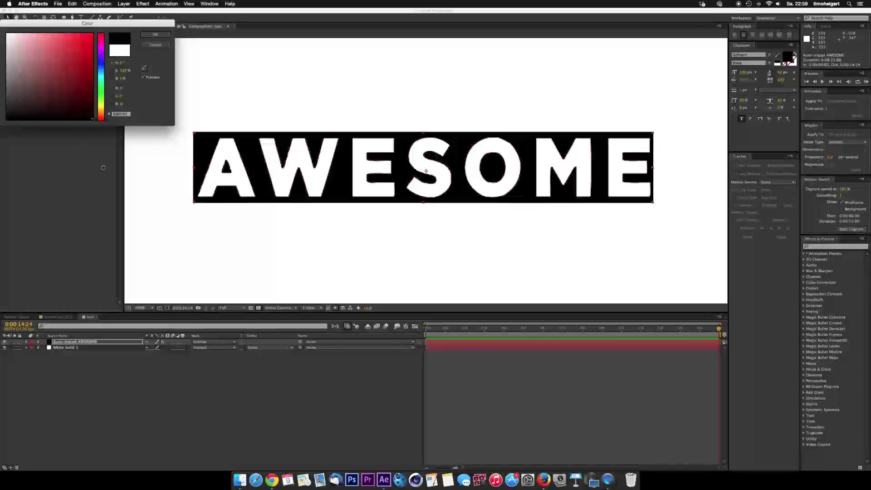
key(Return)
click(94, 105)
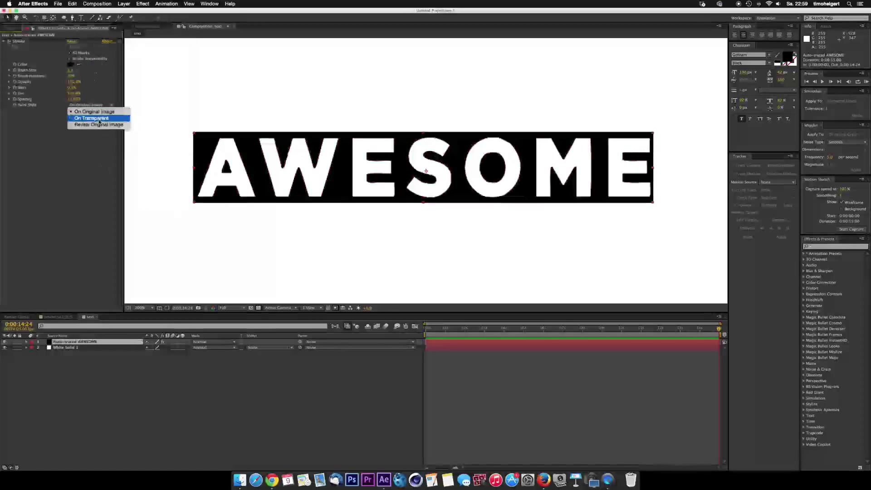
click(100, 122)
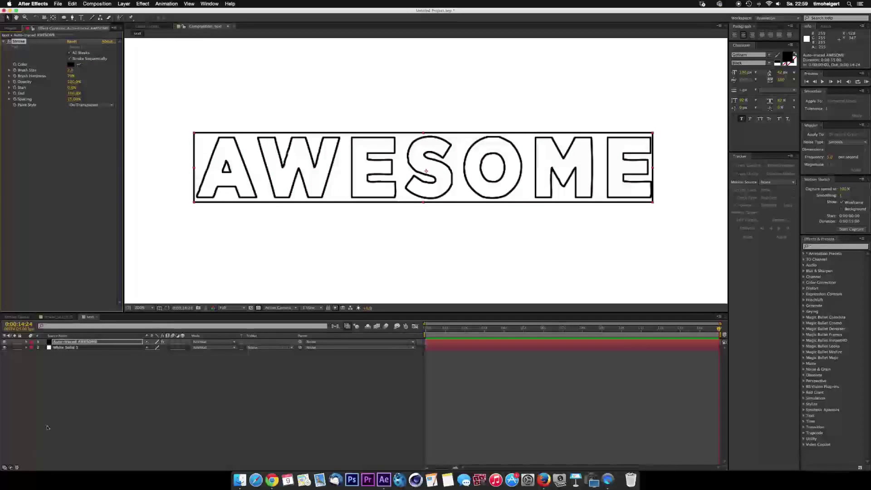
- Reveal the traced layer's masks and browse through them from Mask 1 to Mask 10
key(m)
key(m)
click(54, 353)
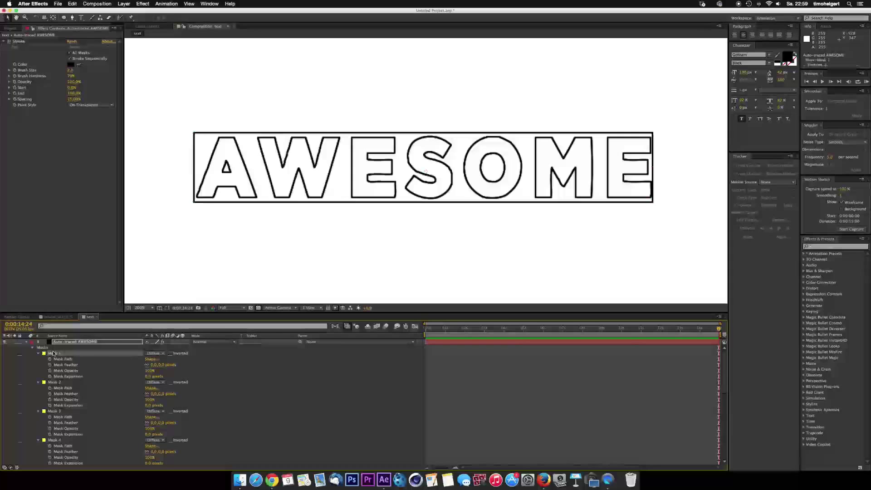
scroll(56, 390, down, 10)
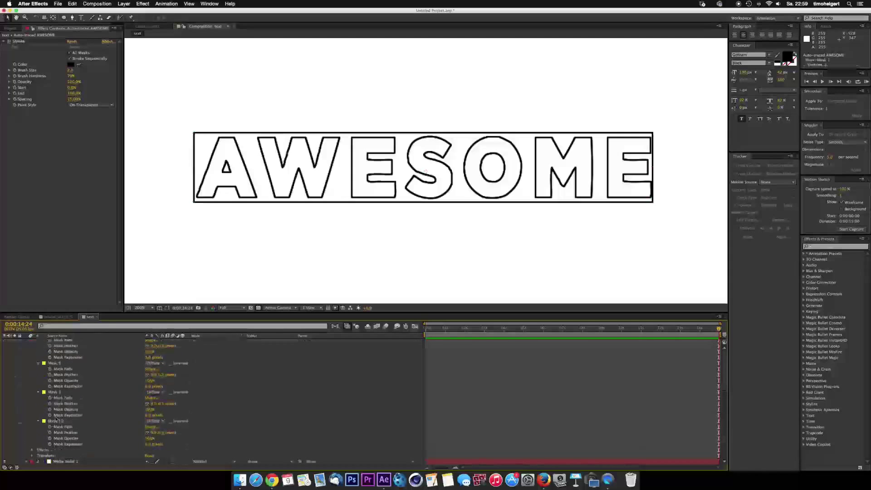
click(68, 422)
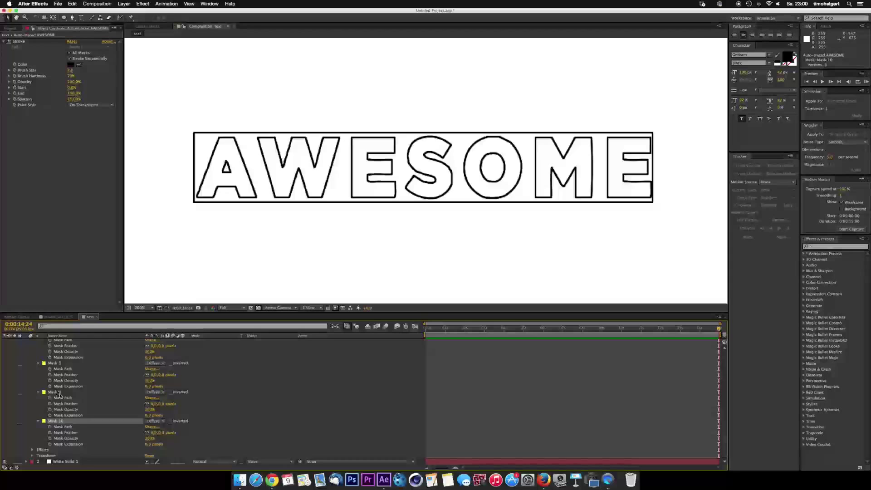
key(Return)
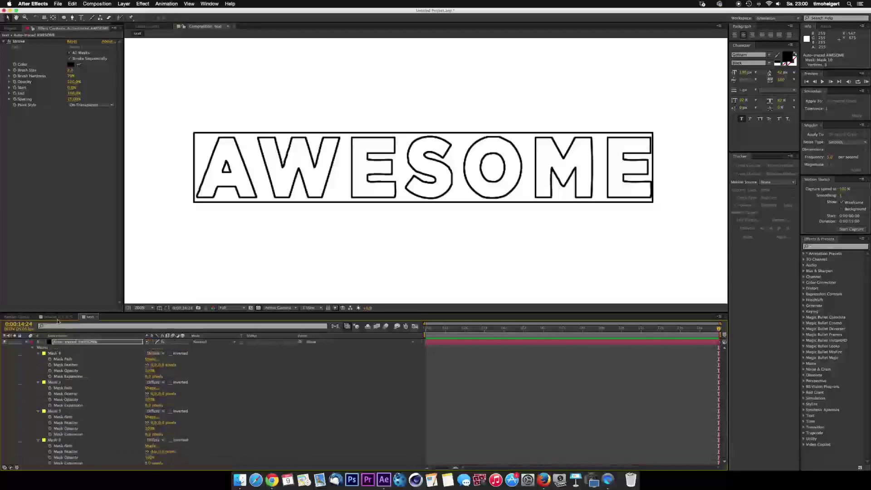
click(61, 353)
scroll(221, 236, down, 1)
scroll(221, 236, down, 1)
scroll(220, 237, up, 3)
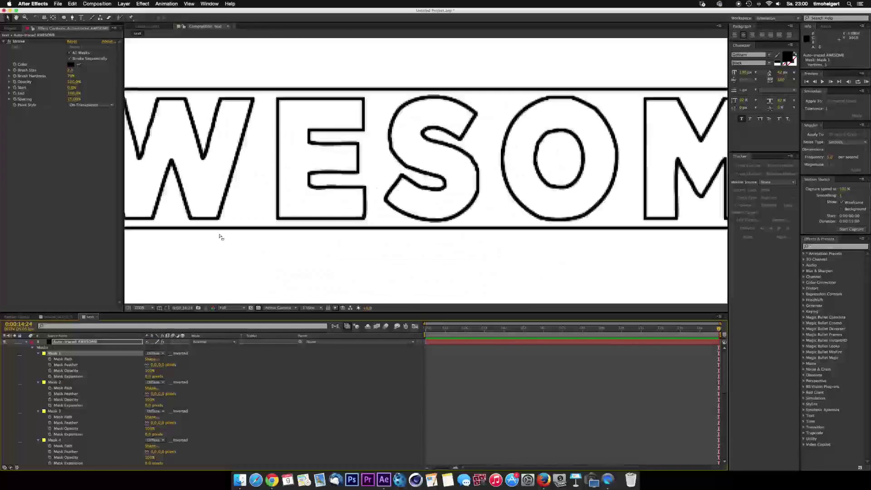
scroll(220, 237, down, 1)
- With mask outlines shown, delete Mask 1, the rectangular border, and collapse the layer
click(167, 308)
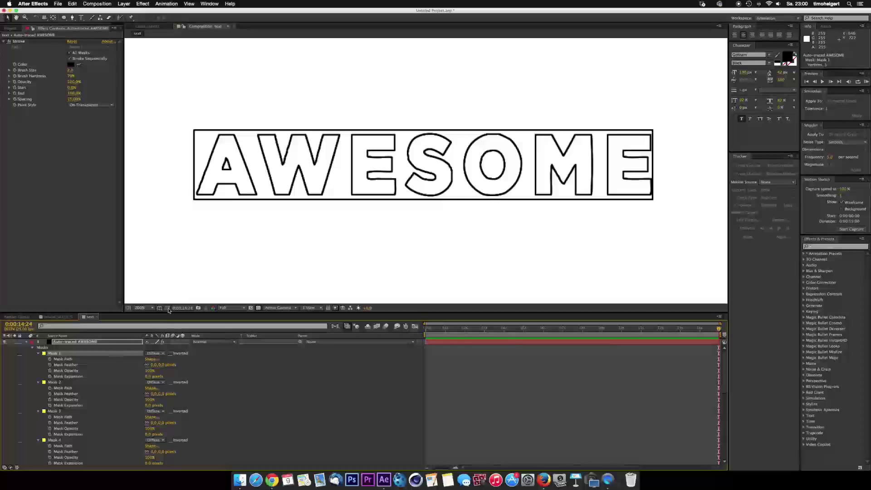
scroll(68, 425, down, 8)
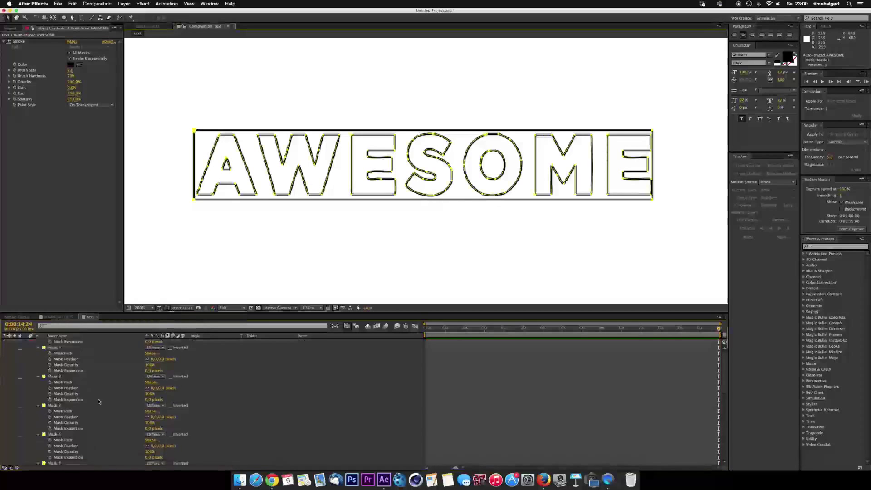
click(66, 422)
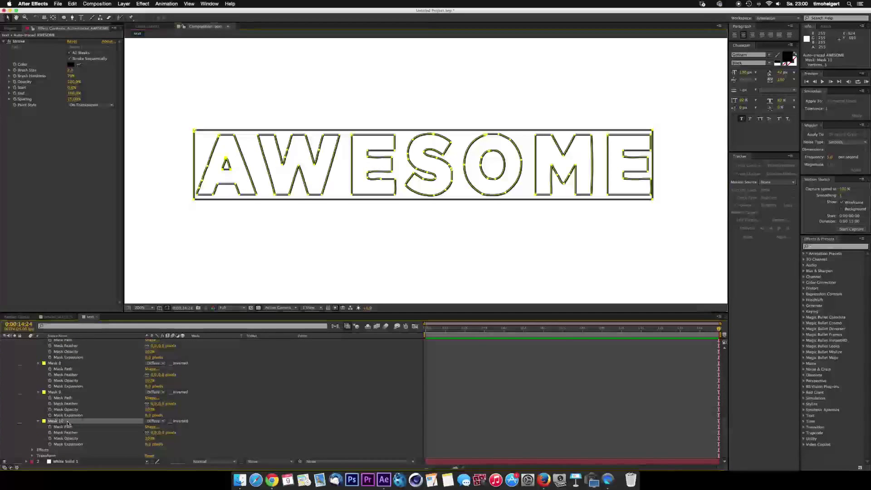
scroll(67, 422, up, 8)
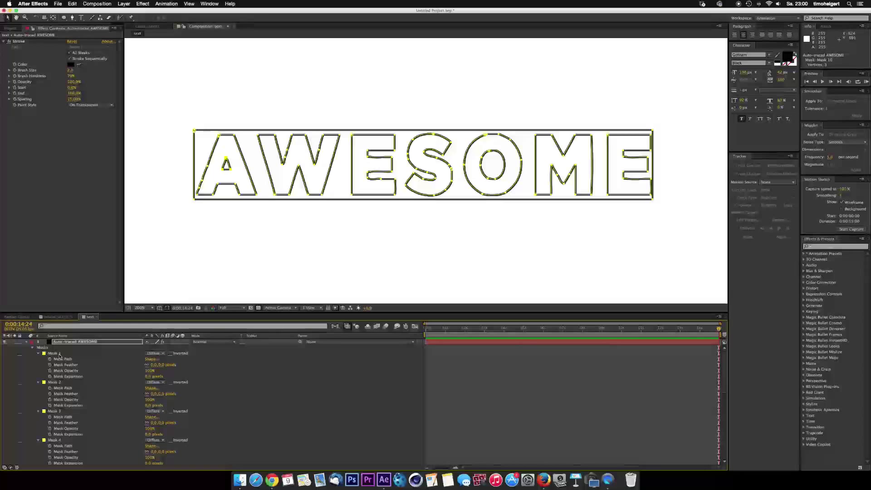
click(59, 353)
click(186, 143)
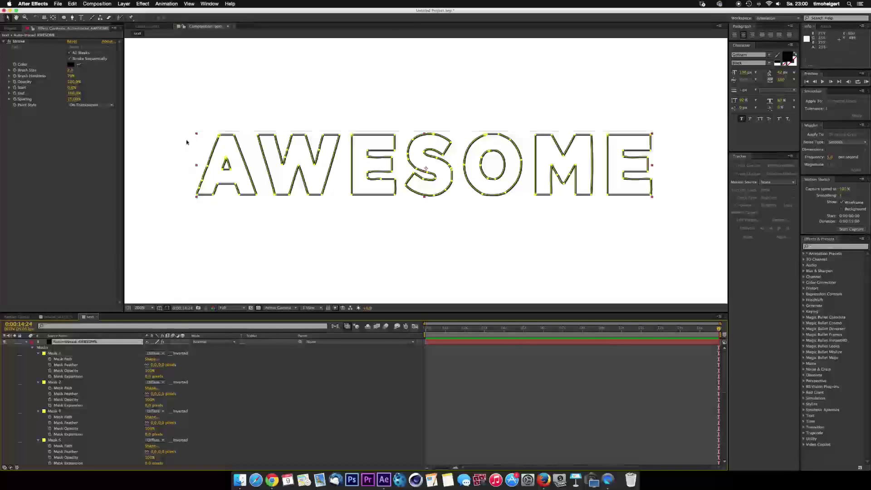
key(Delete)
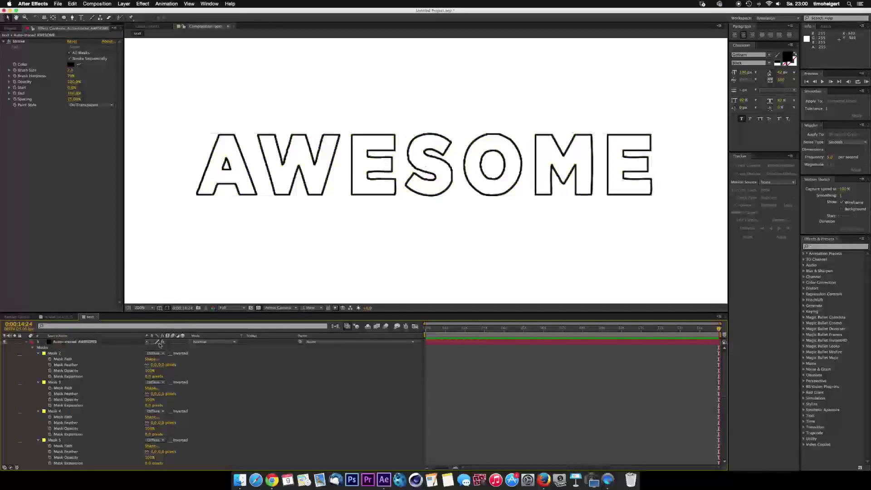
click(27, 342)
key(comma)
key(comma)
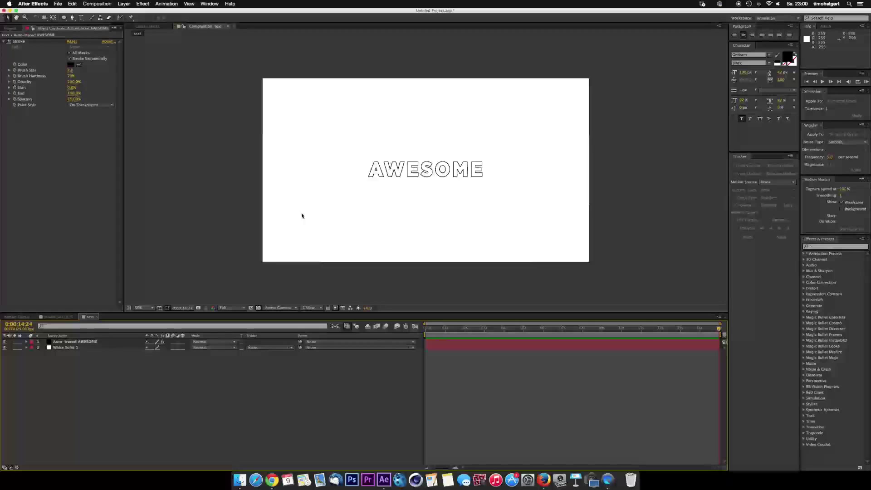
key(period)
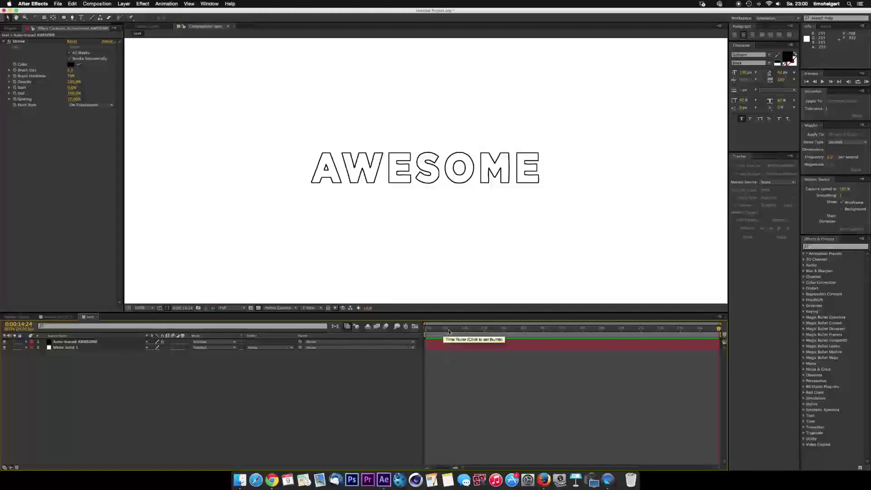
- At the one-second mark, set the Stroke End to 0% as a keyframe
key(Home)
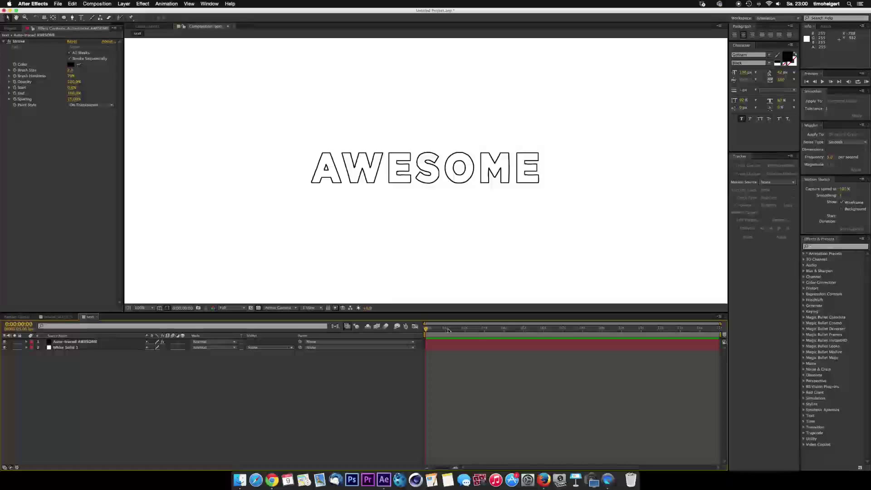
click(447, 331)
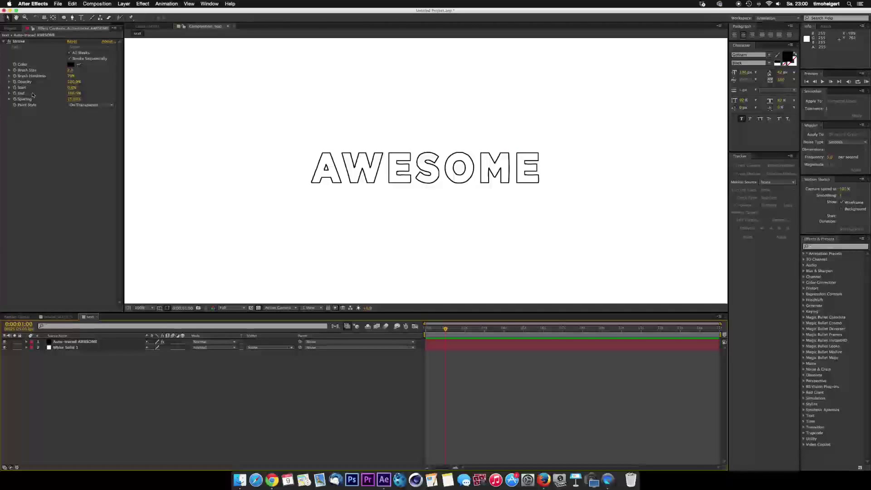
drag(71, 93, 50, 96)
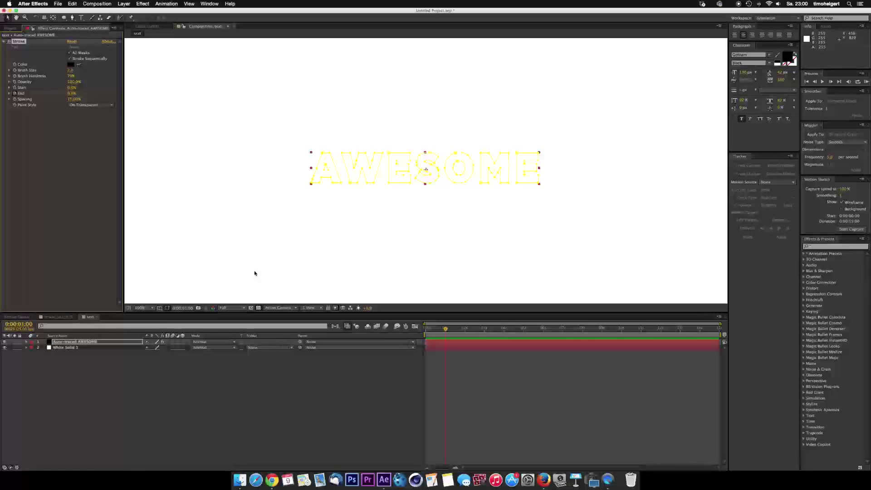
key(u)
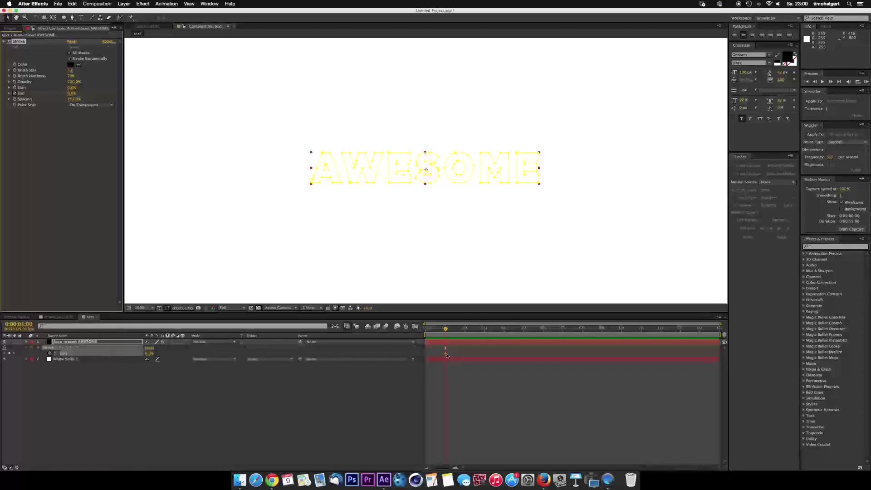
- At two seconds set Stroke End to 100%, select both keyframes, and preview the write-on
click(464, 334)
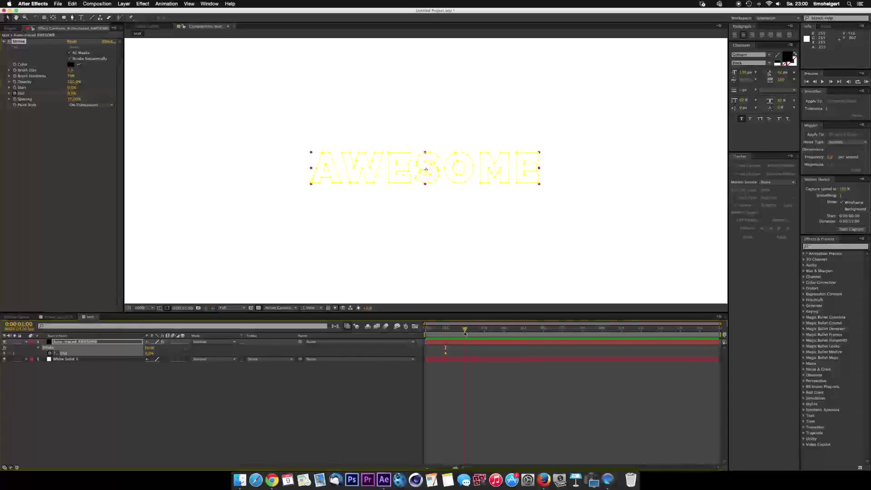
drag(72, 93, 129, 97)
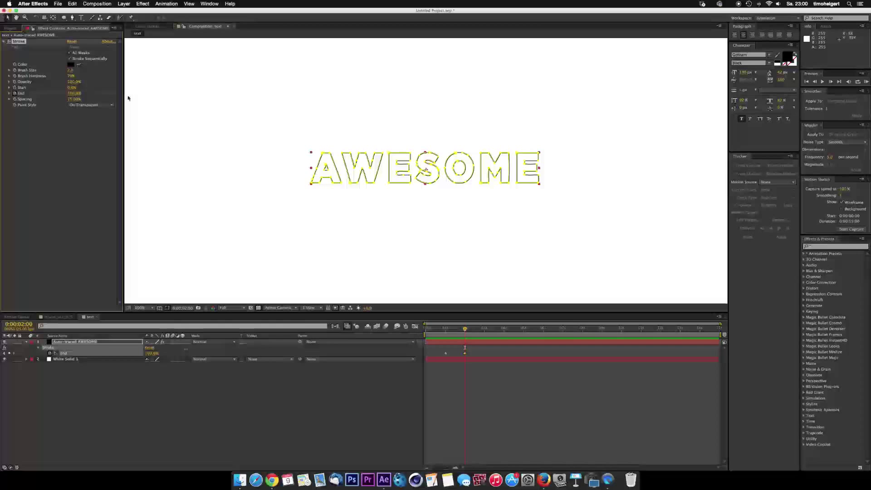
click(477, 389)
drag(474, 361, 443, 357)
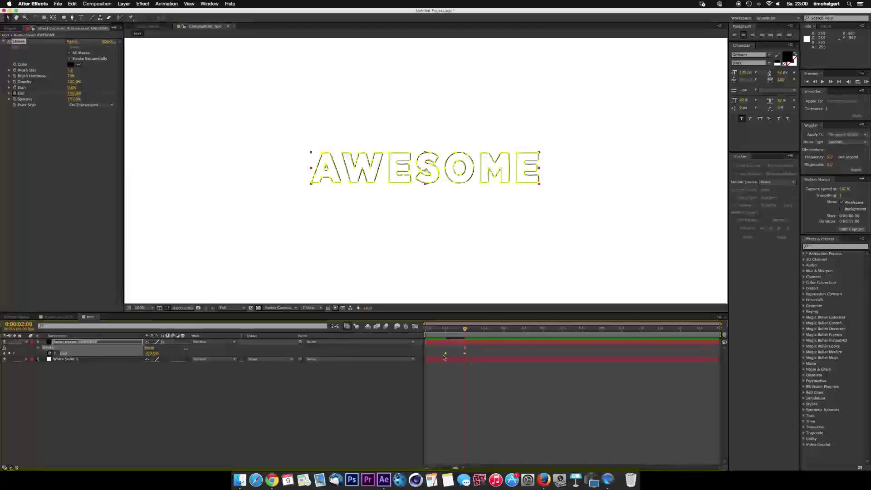
click(441, 332)
key(space)
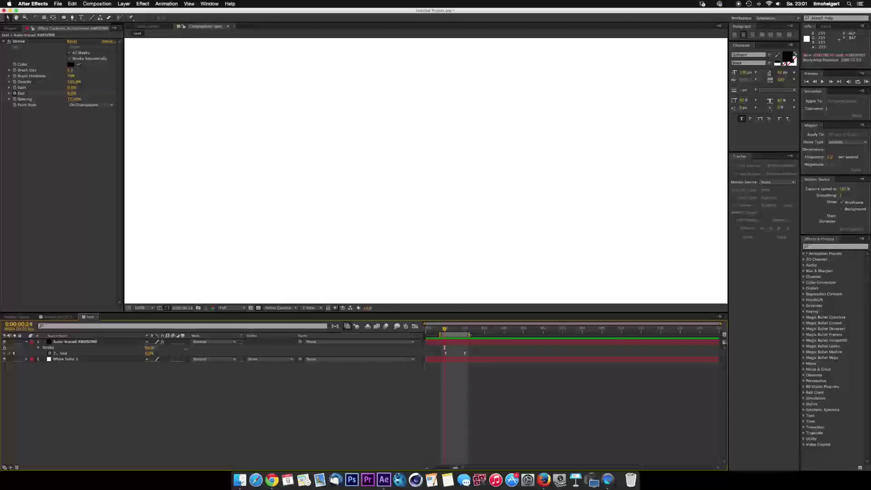
- End the work area just past the last keyframe and replay the AWESOME write-on preview
drag(467, 345, 472, 343)
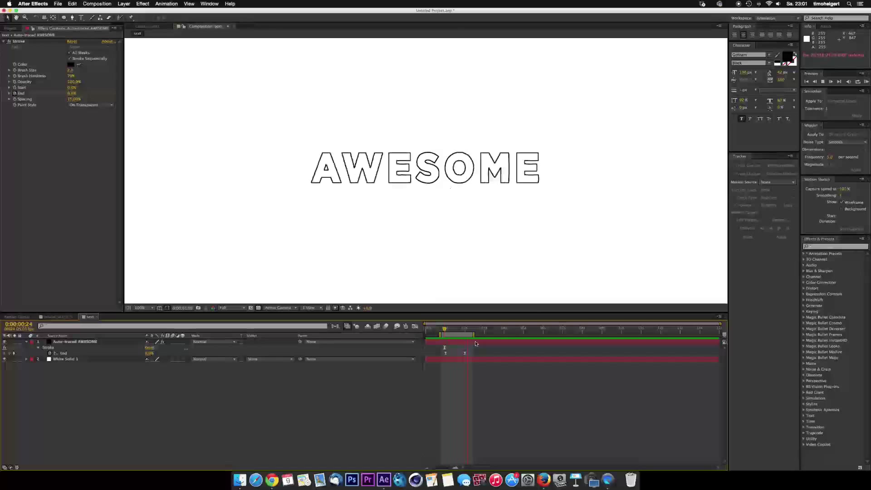
click(83, 49)
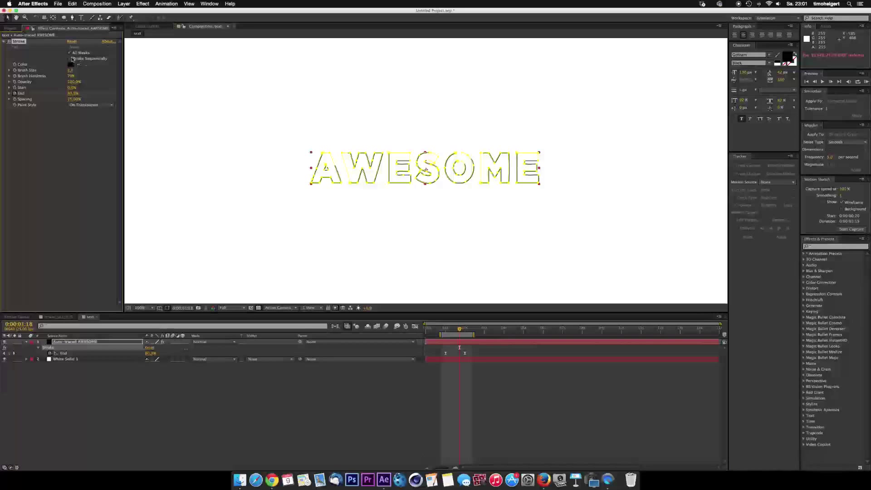
key(space)
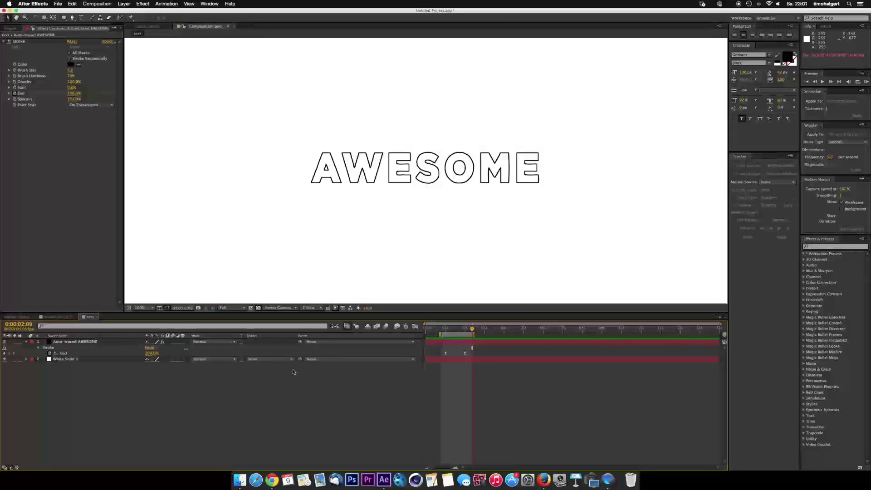
click(72, 342)
- Duplicate the Auto-traced AWESOME layer and delete the Stroke effect from the copy
key(super+d)
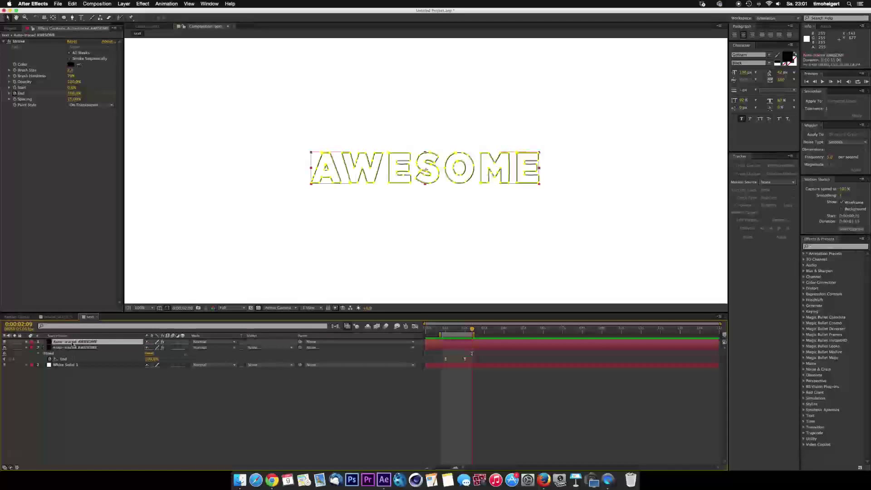
click(21, 42)
key(Return)
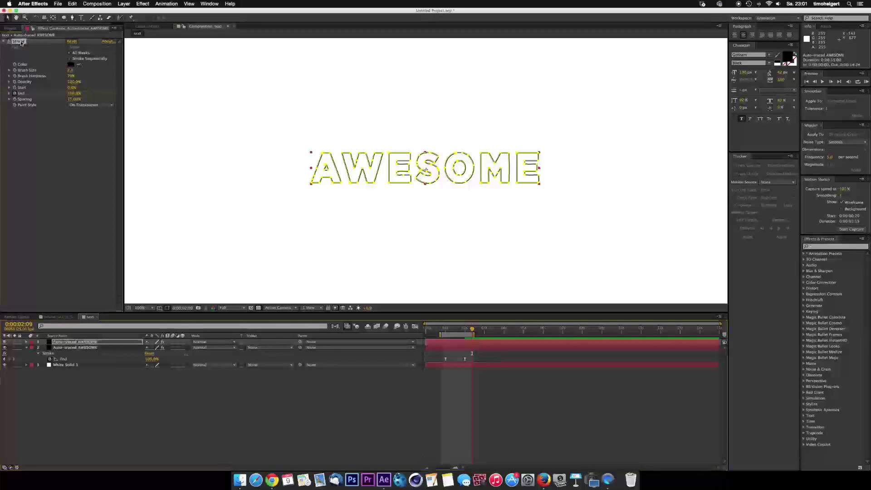
key(Delete)
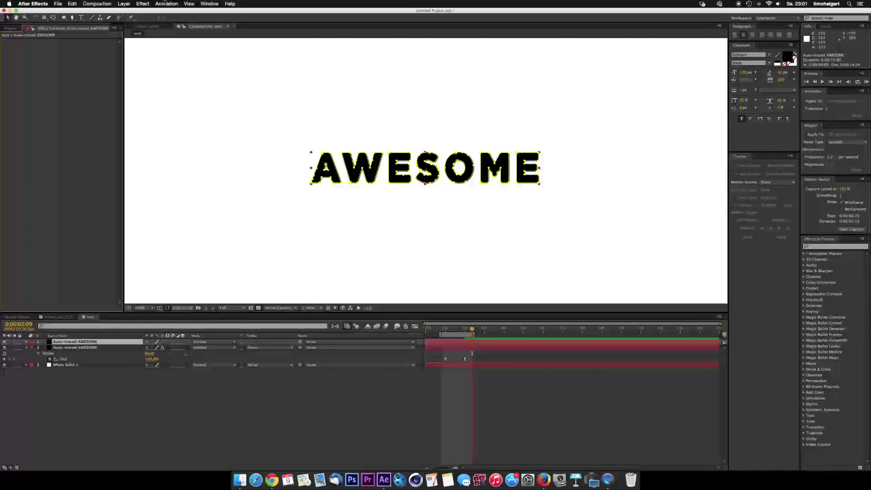
- Apply Generate > Scribble to the solo'd copy with black colour and Scribble set to All Masks
click(149, 4)
mouse_move(156, 87)
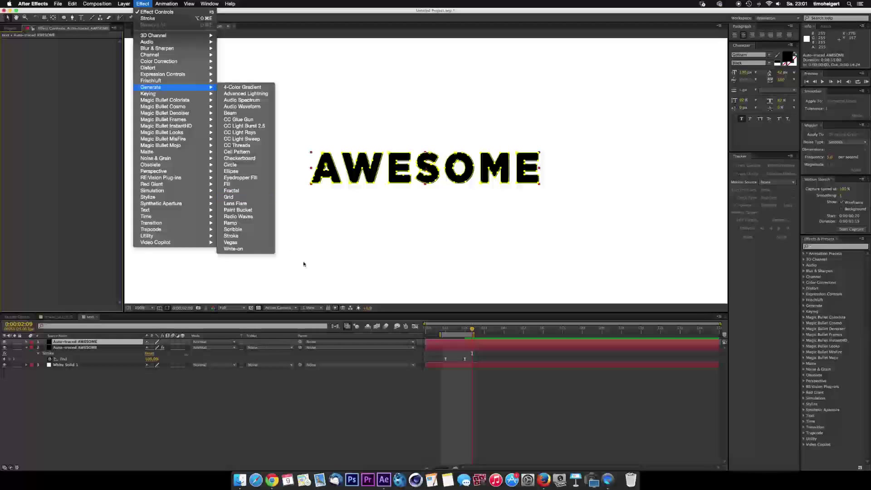
click(255, 231)
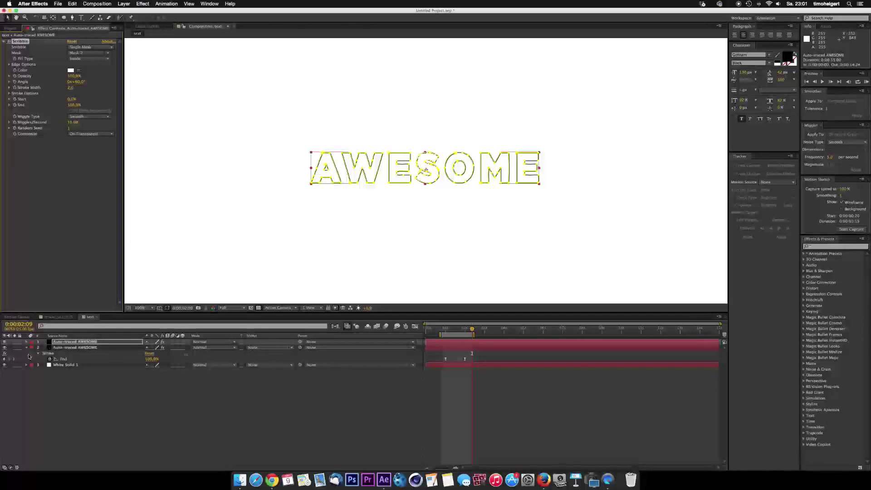
click(15, 342)
click(70, 69)
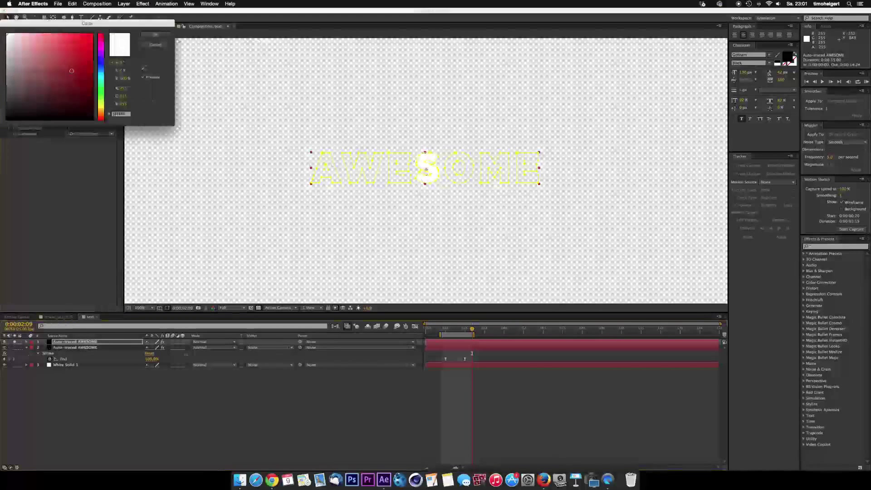
drag(62, 99, 86, 162)
key(Return)
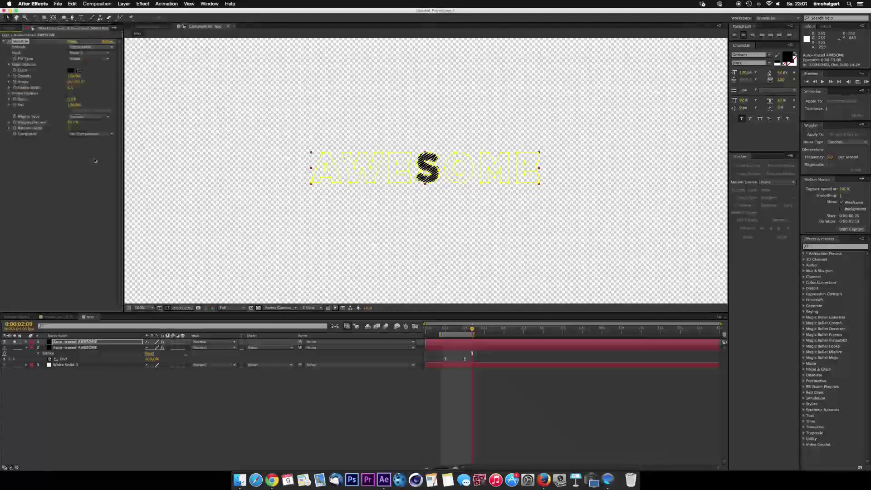
click(87, 53)
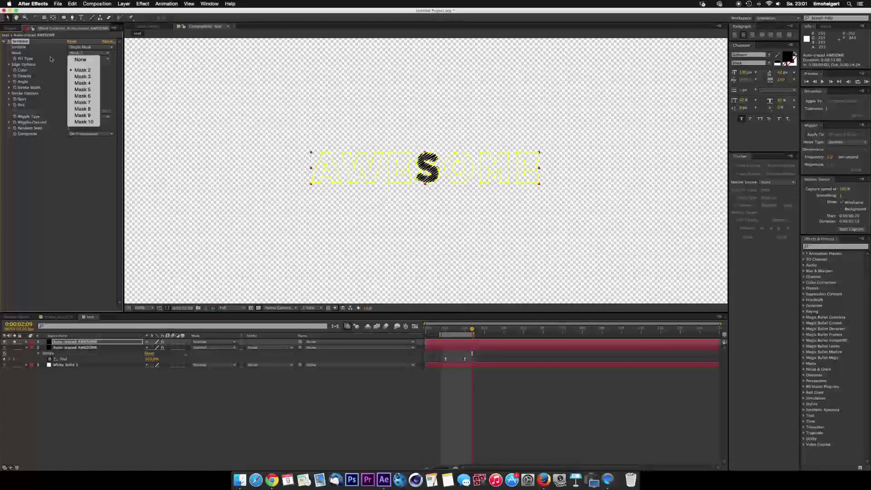
click(81, 55)
click(83, 47)
click(90, 72)
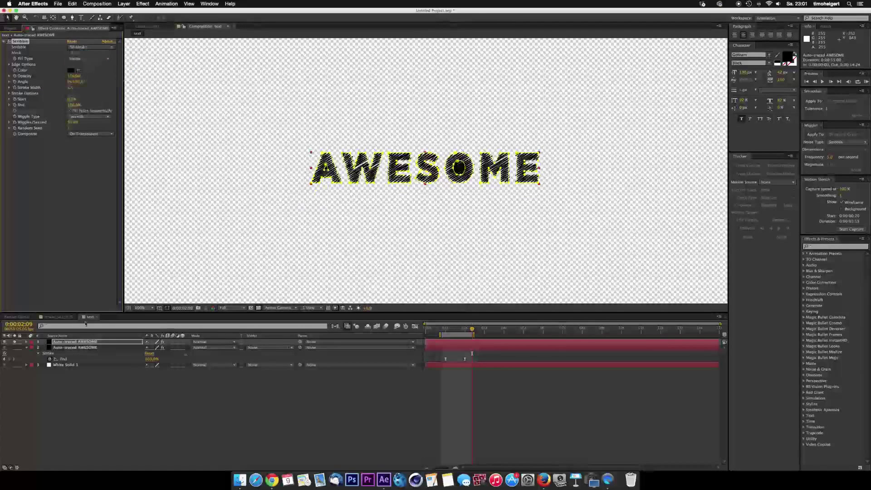
- Re-enable the White Solid, zoom in on the S, O and M letters, and inspect the inner O mask
click(4, 364)
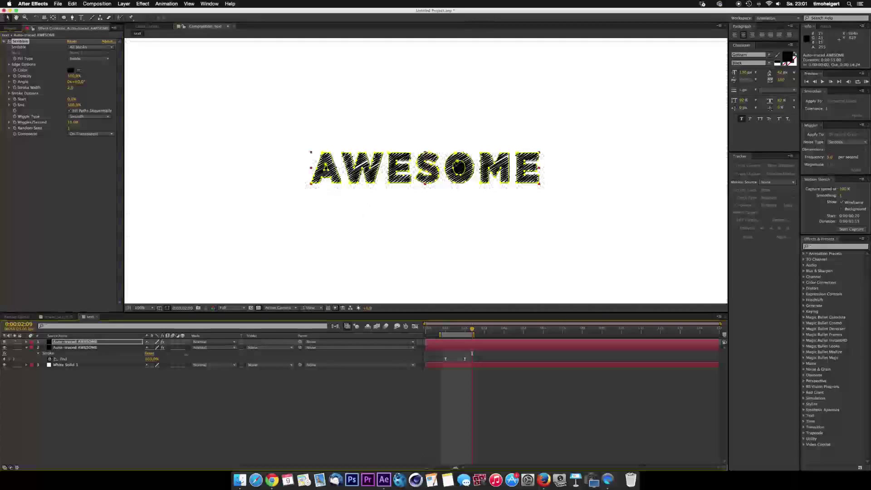
scroll(426, 171, up, 4)
drag(570, 161, 477, 173)
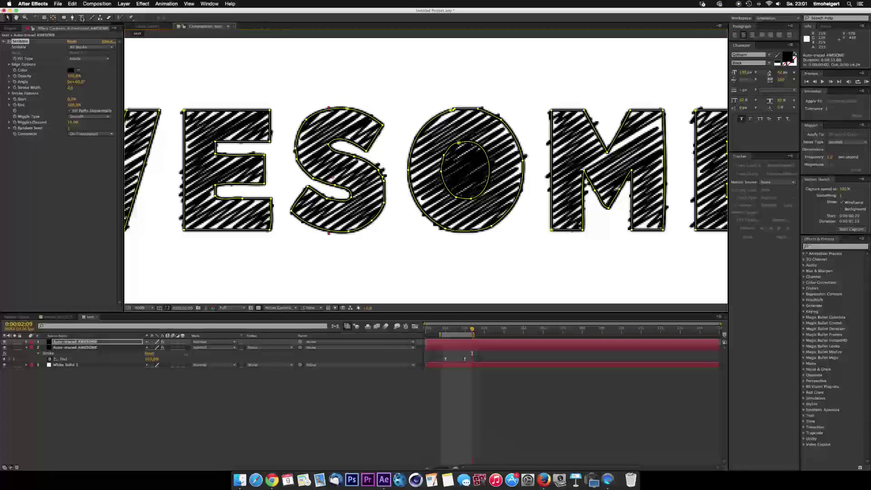
click(72, 18)
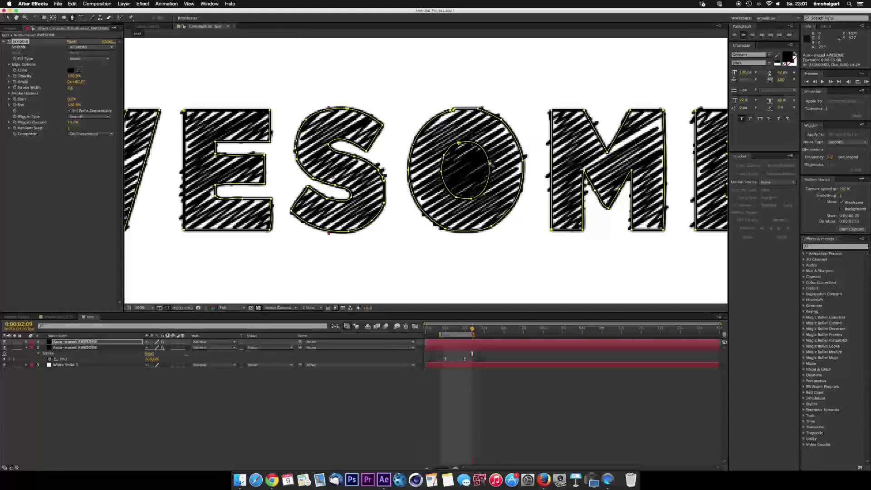
click(488, 160)
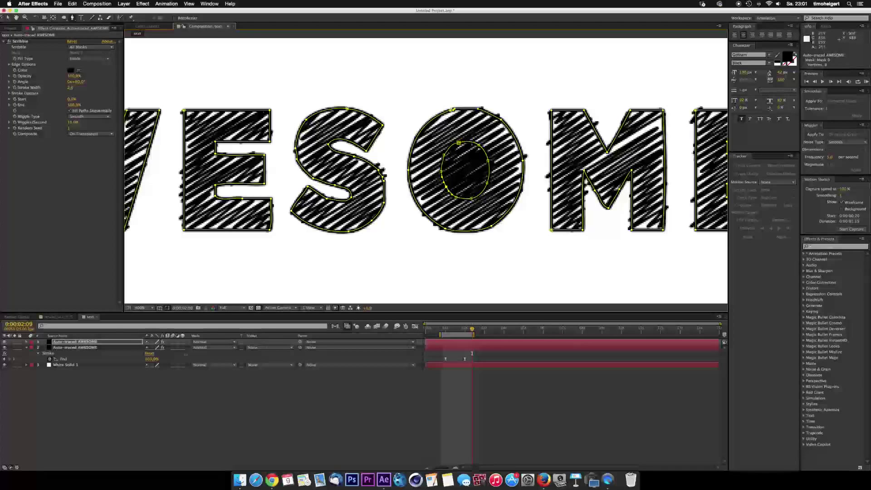
click(7, 18)
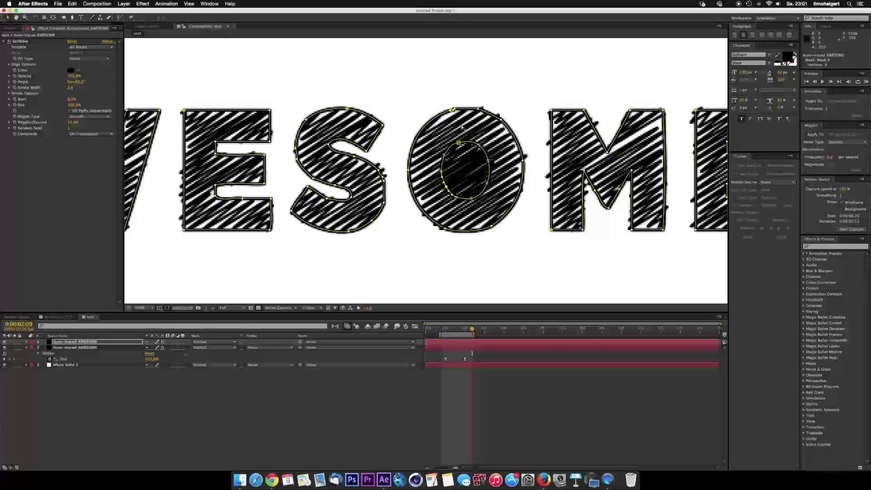
click(96, 59)
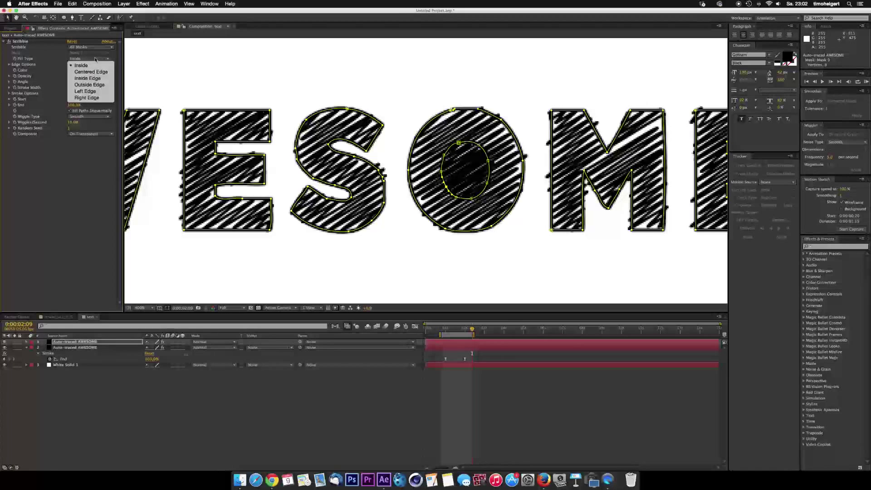
click(93, 71)
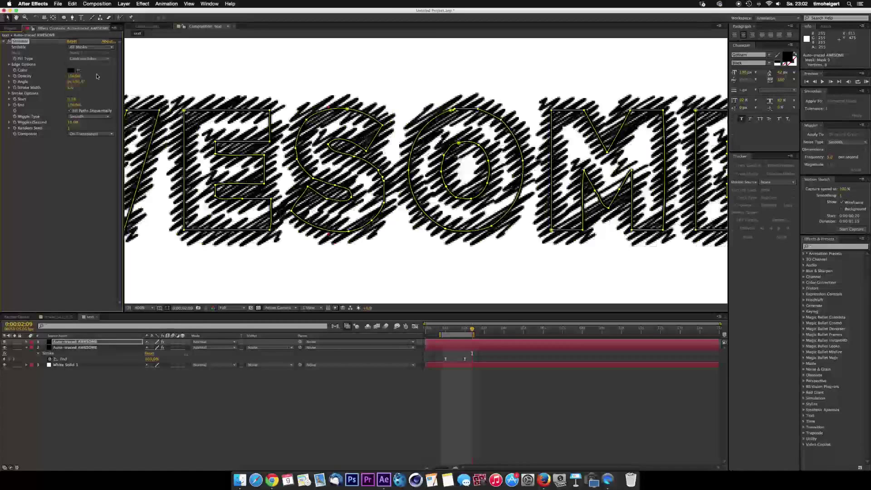
click(85, 61)
click(87, 78)
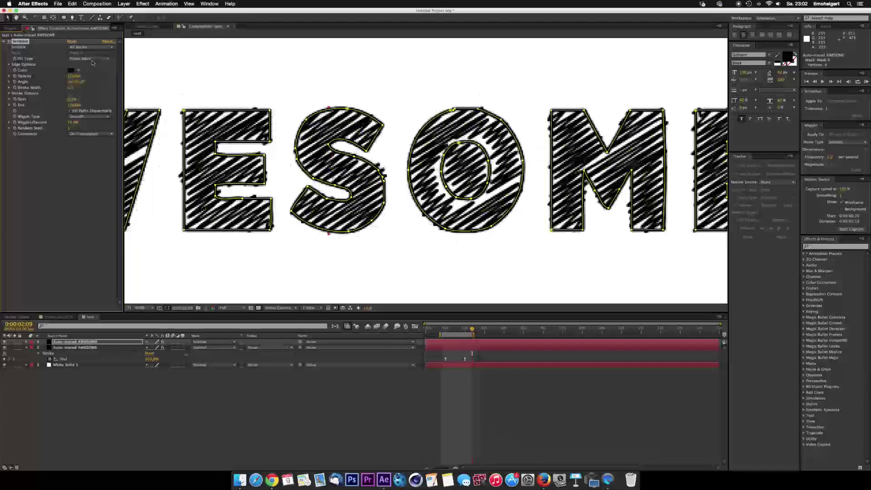
click(93, 60)
click(90, 85)
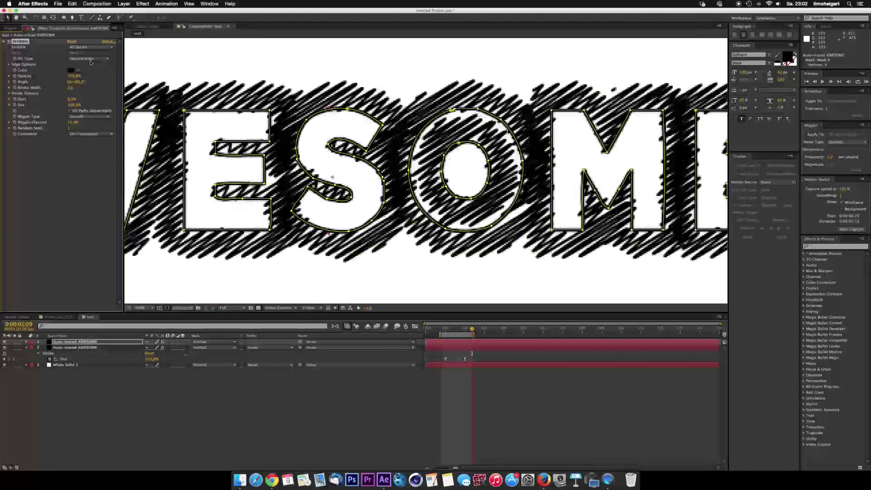
click(90, 60)
click(94, 91)
click(89, 59)
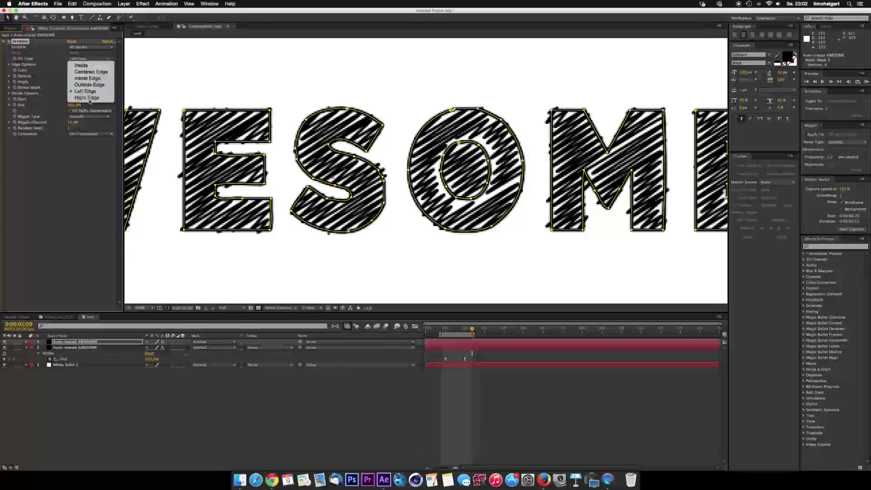
click(90, 89)
click(83, 61)
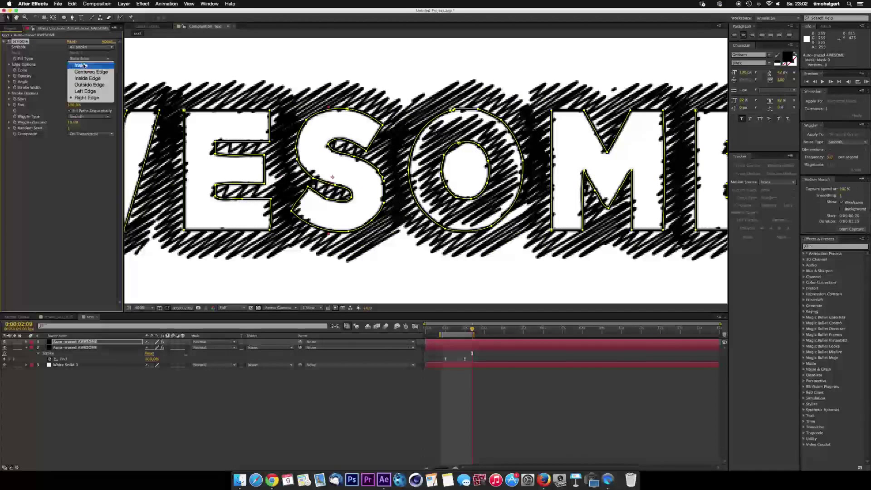
click(83, 67)
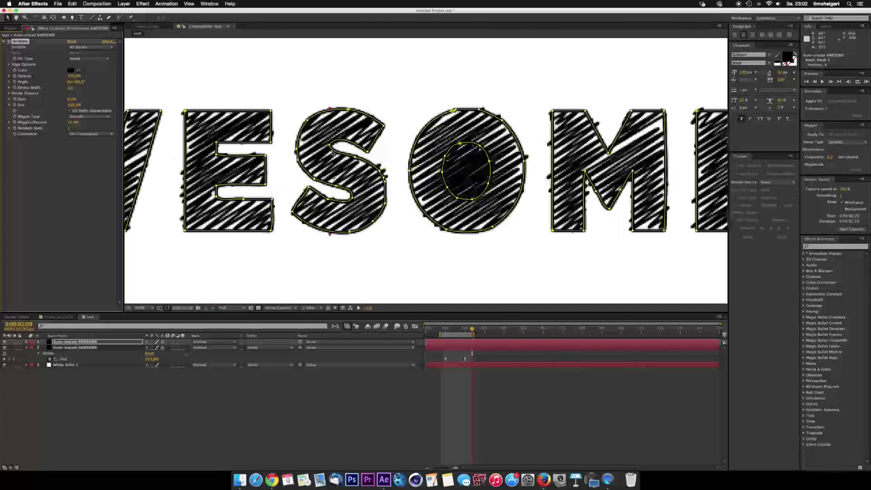
key(comma)
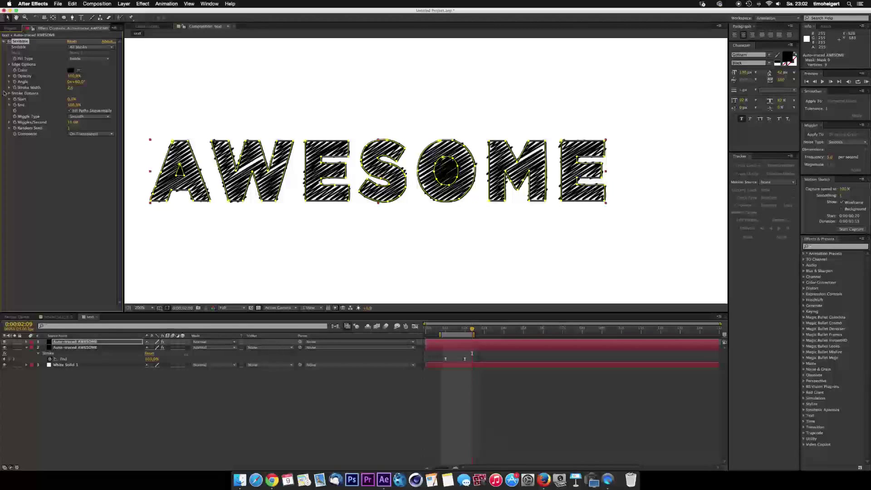
- Set the Scribble dropdown to All Masks Using Modes so letter holes stay empty
click(96, 47)
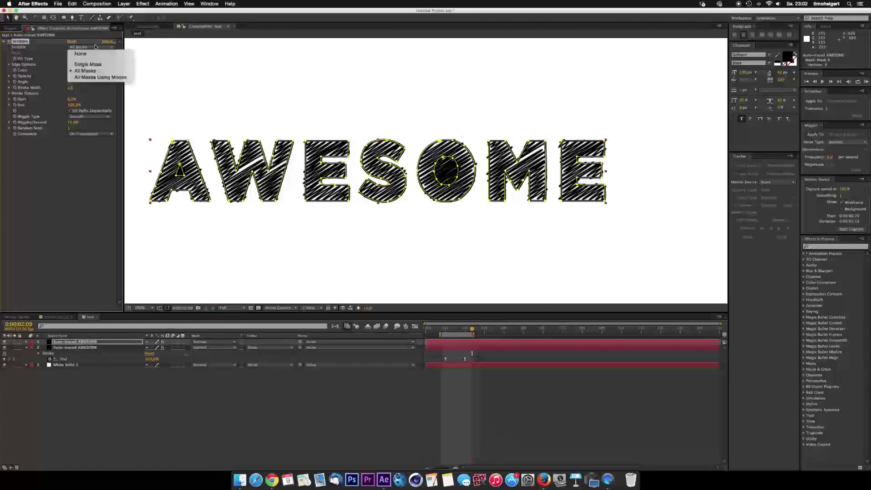
click(103, 77)
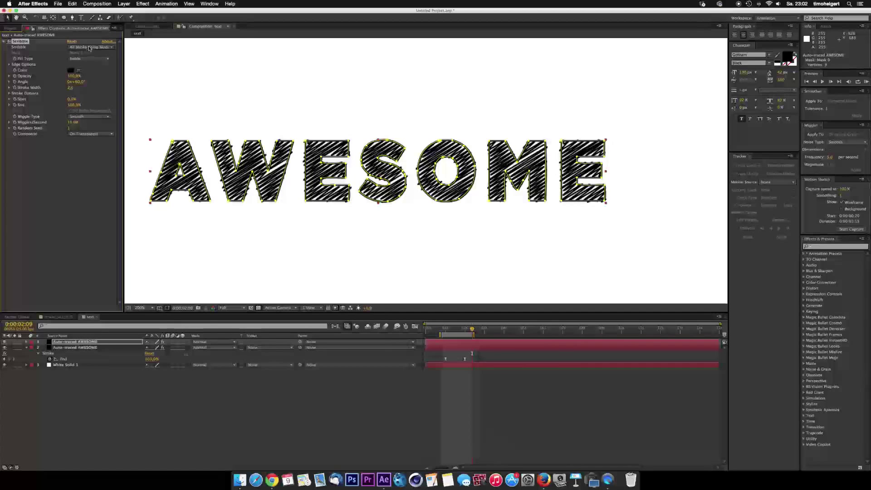
click(89, 48)
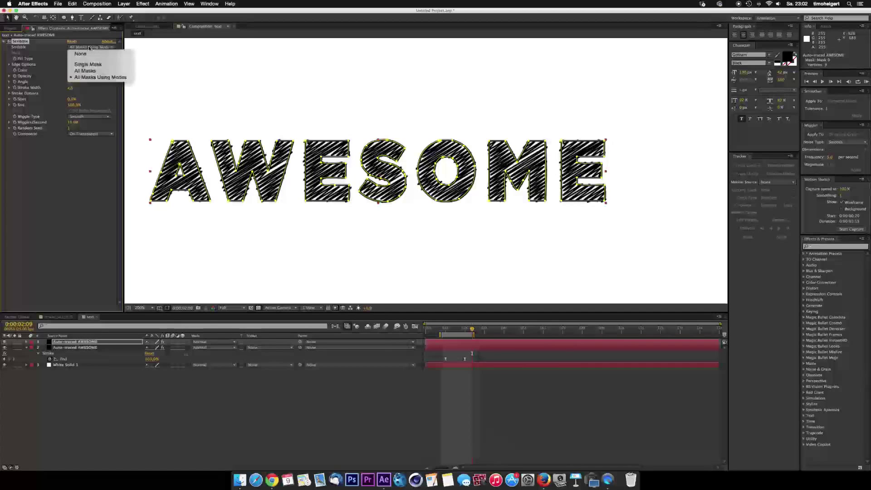
click(112, 78)
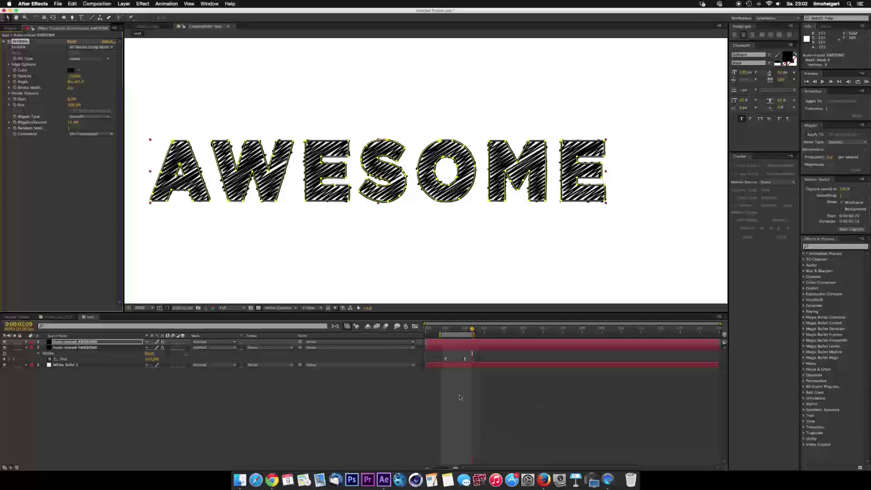
- Deselect the AWESOME layers and move the playhead to one second
click(458, 281)
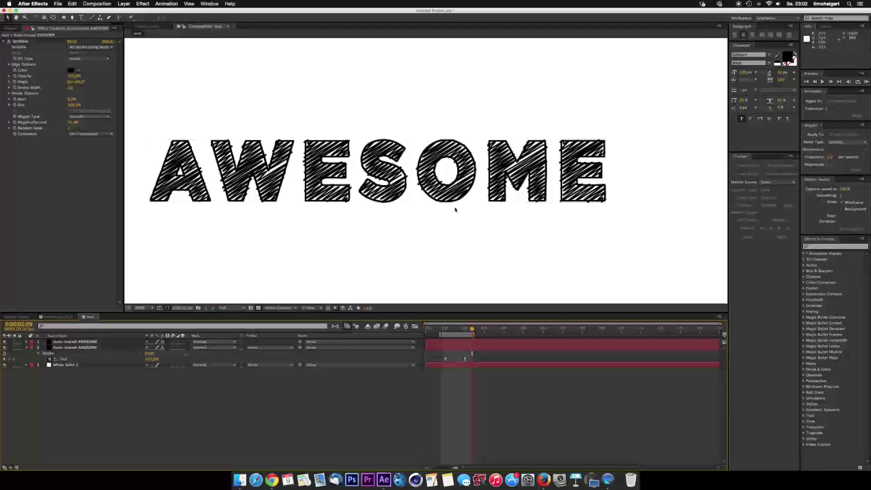
click(454, 207)
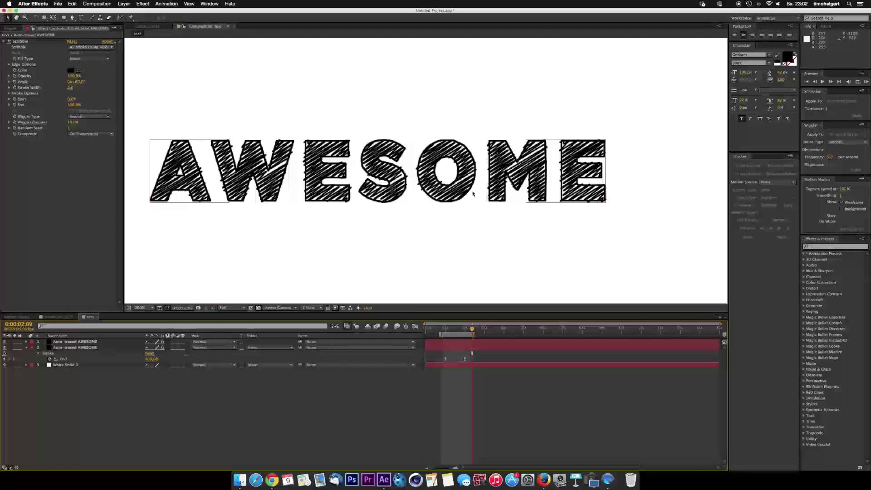
click(445, 397)
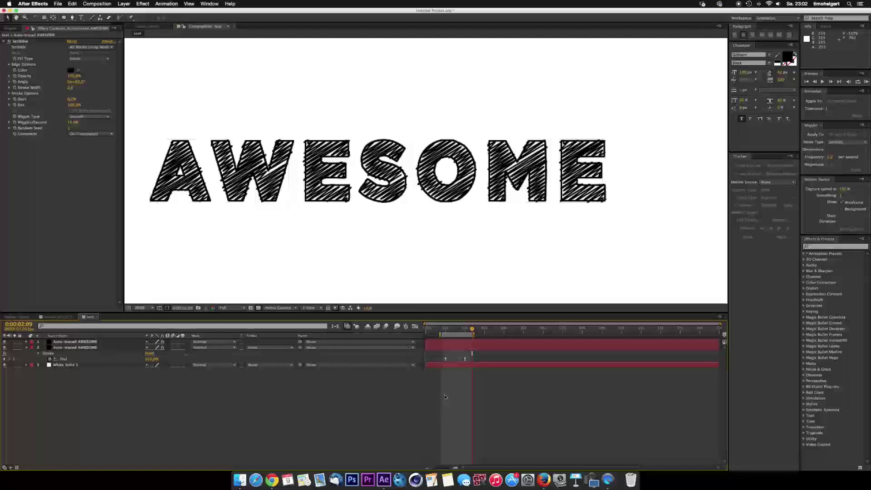
click(444, 326)
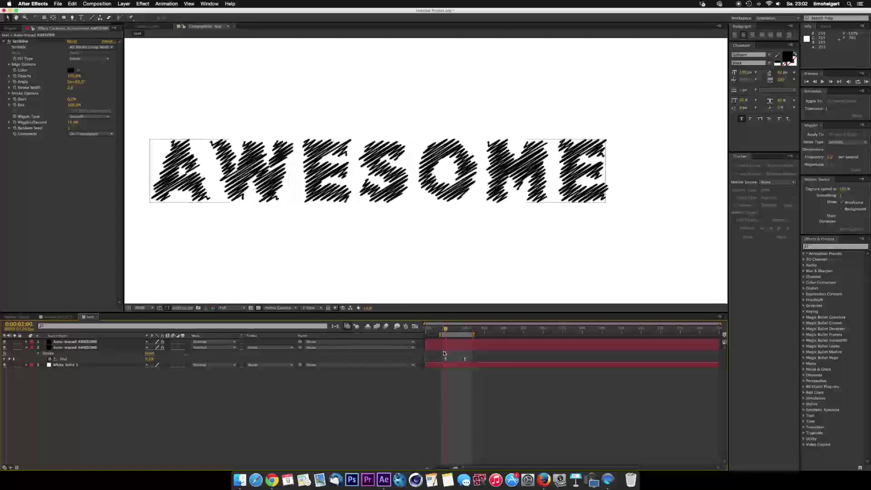
- Set the Scribble End to 0% and move the playhead later in time
click(446, 365)
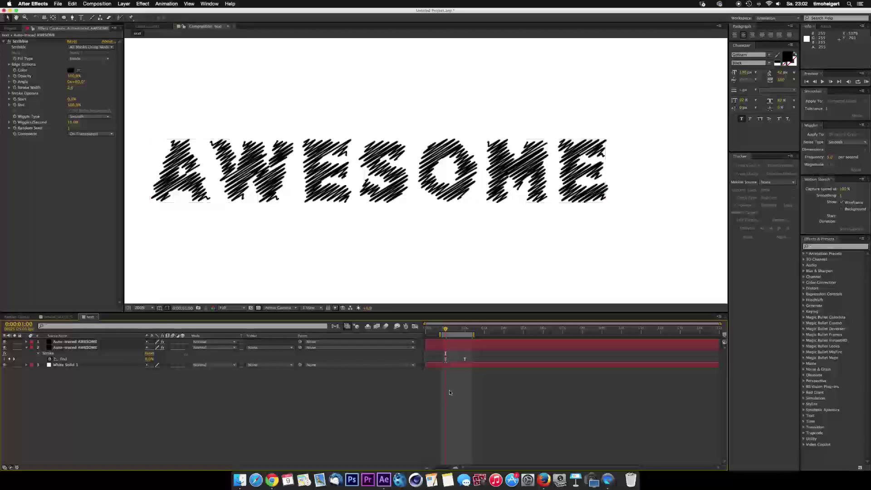
click(74, 105)
text(0)
key(Return)
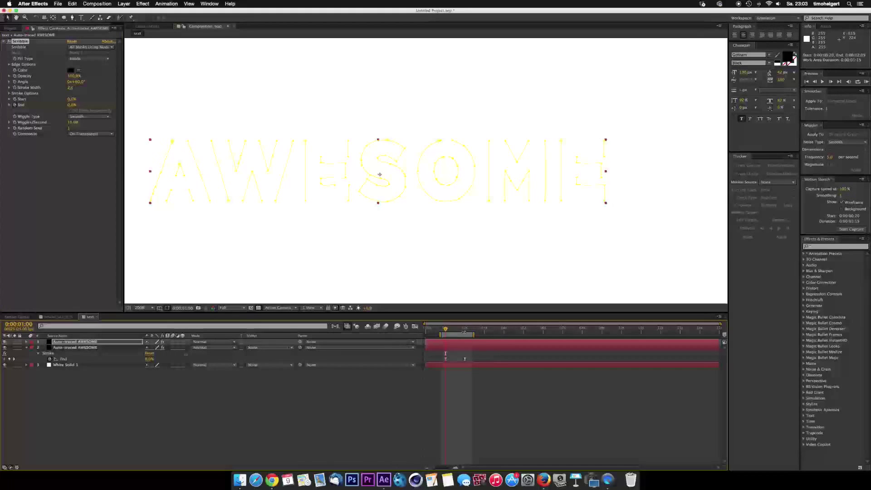
click(463, 330)
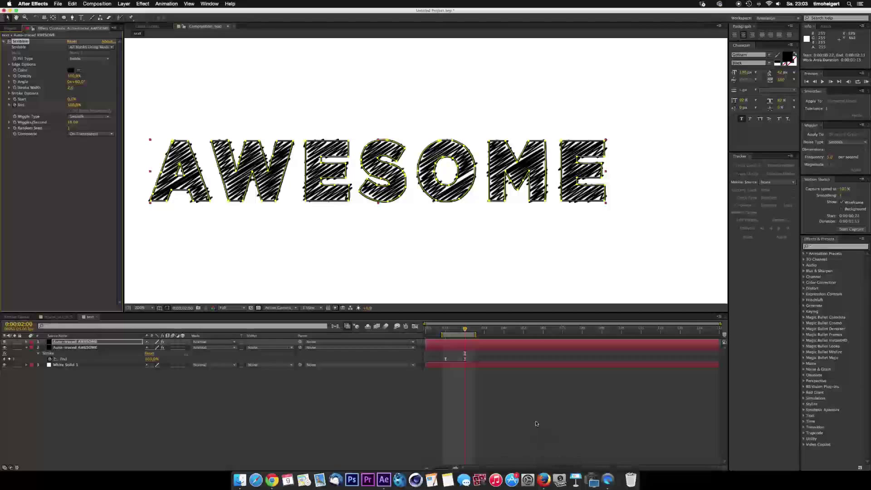
- Reveal the scribble layer's End keyframes with U, then RAM-preview the write-on
key(u)
drag(474, 349, 434, 356)
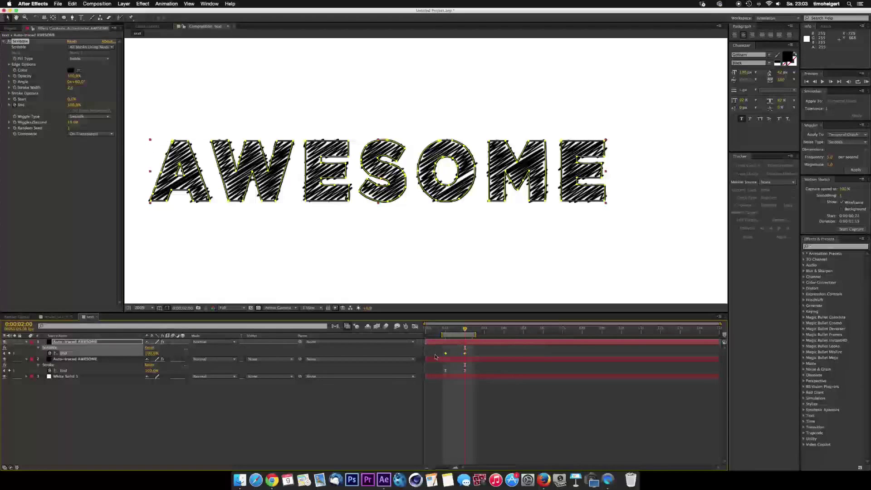
click(513, 387)
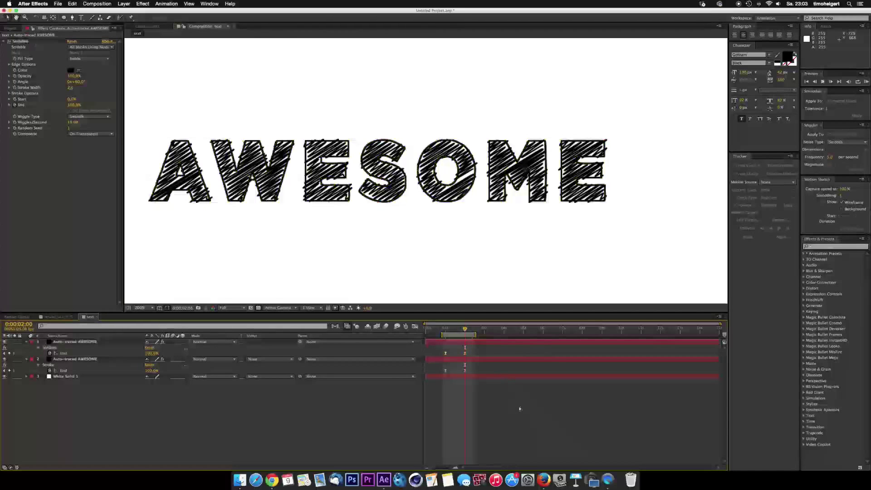
key(space)
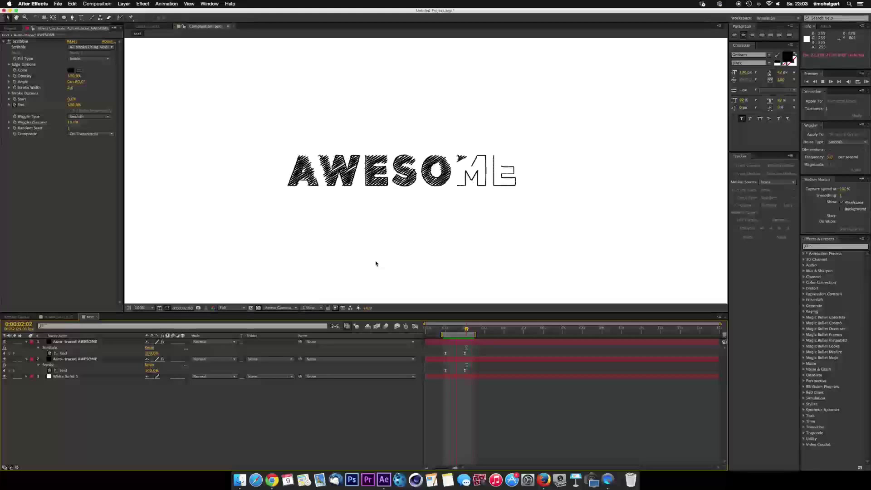
- Add awesome_paper.jpg from the project list into the text composition
scroll(366, 246, down, 2)
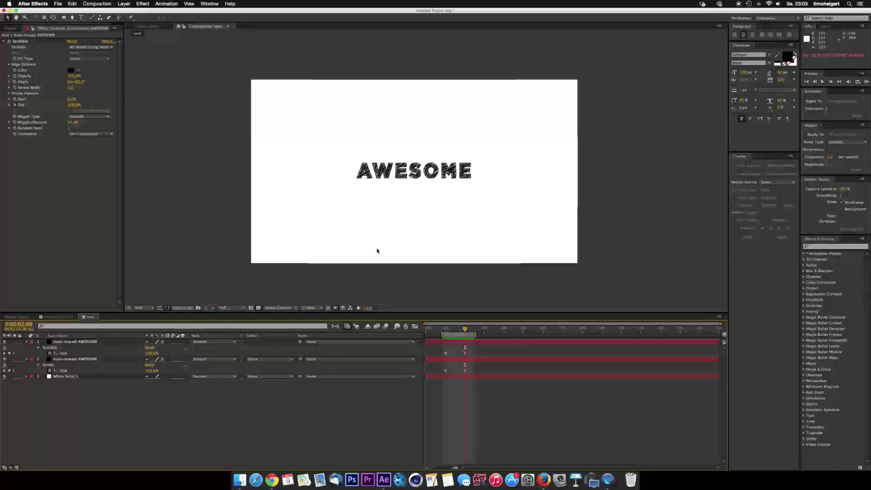
click(9, 28)
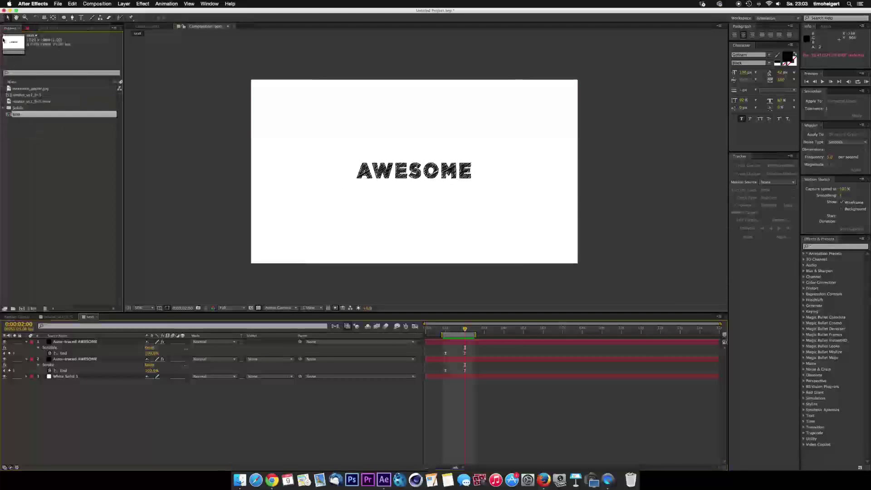
click(32, 128)
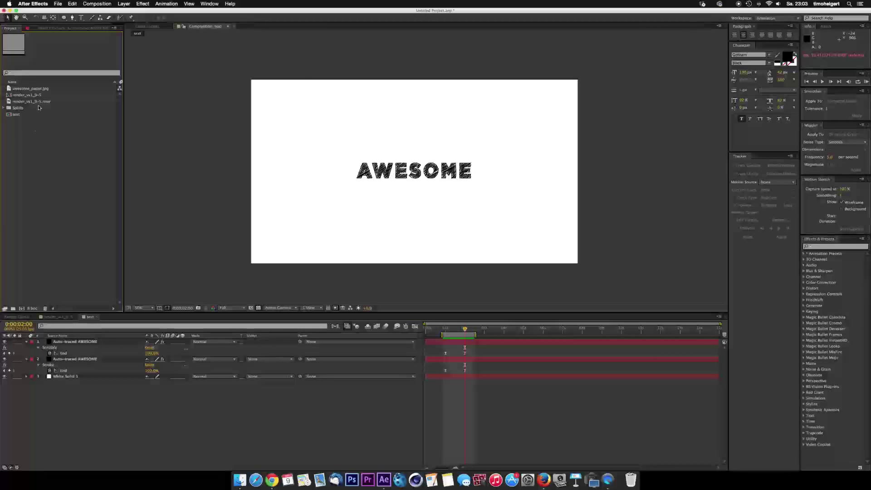
key(period)
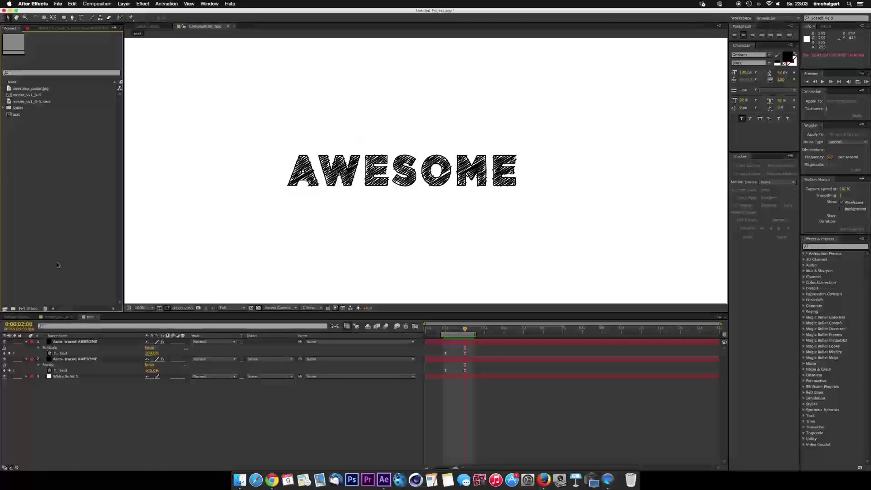
mouse_move(18, 88)
mouse_down()
mouse_move(79, 349)
mouse_move(87, 343)
mouse_up()
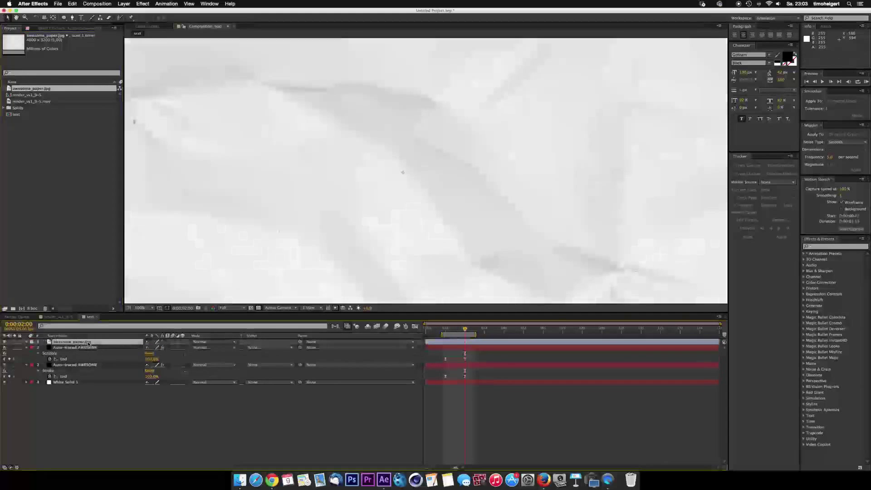
key(comma)
- Scale the paper texture to 30% and set its blending mode to Multiply
key(s)
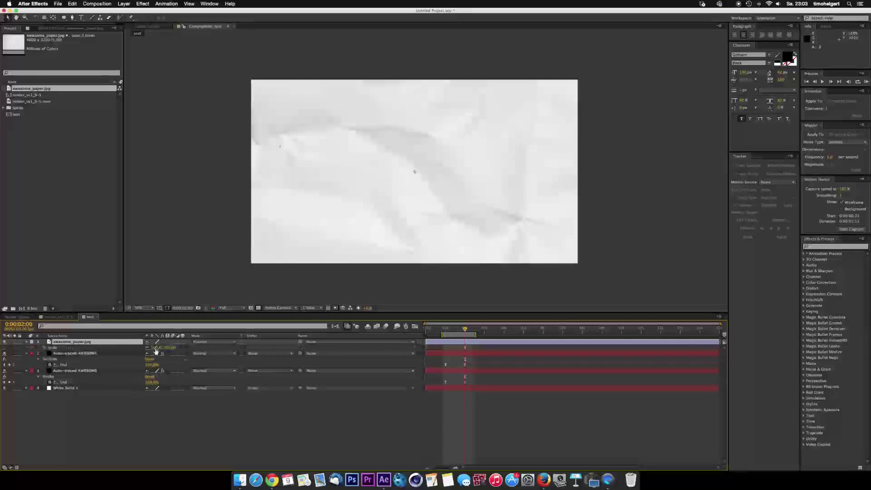
drag(157, 347, 137, 350)
click(207, 342)
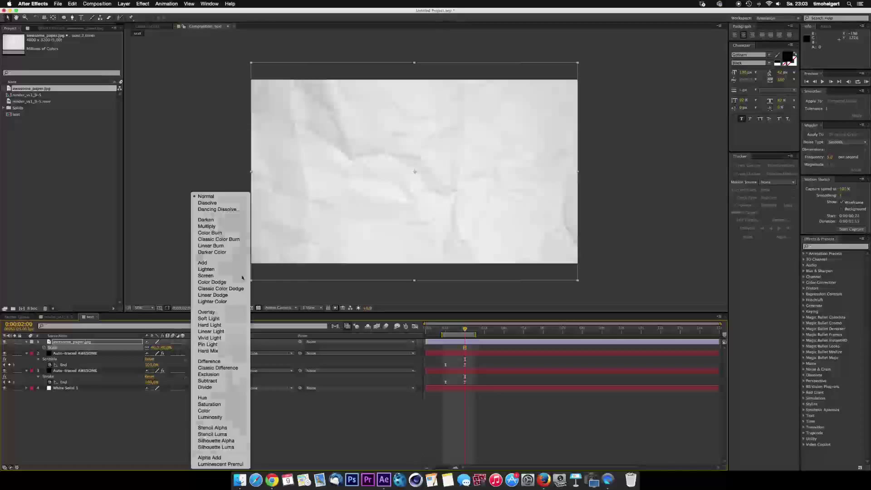
click(242, 276)
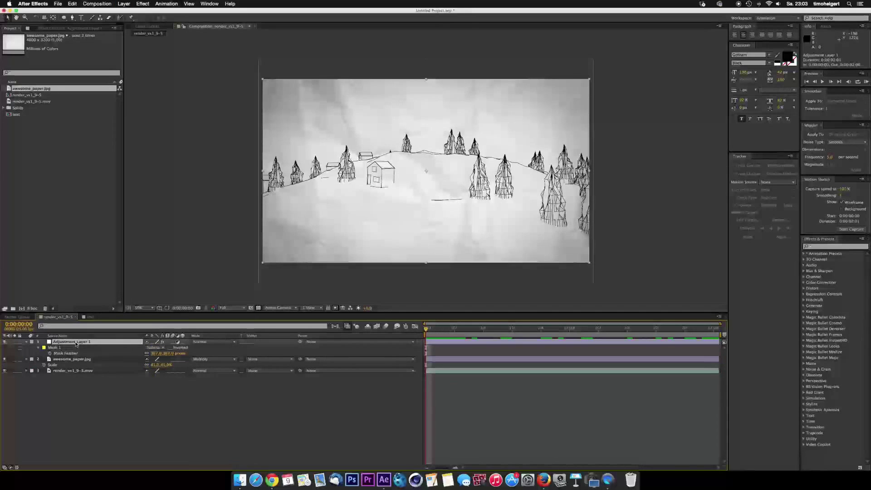
- Rename the landscape comp's adjustment layer to vignette and paste it into the text composition
click(73, 341)
key(Return)
text(wo)
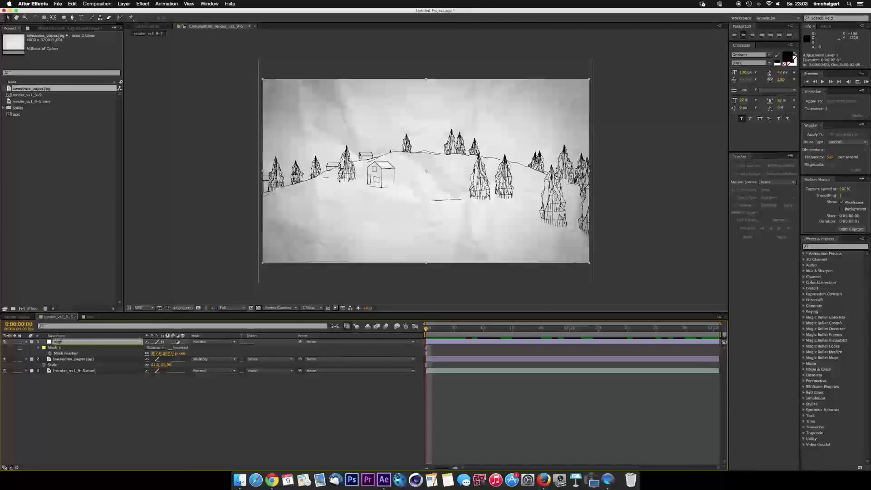
text(gnette)
key(Return)
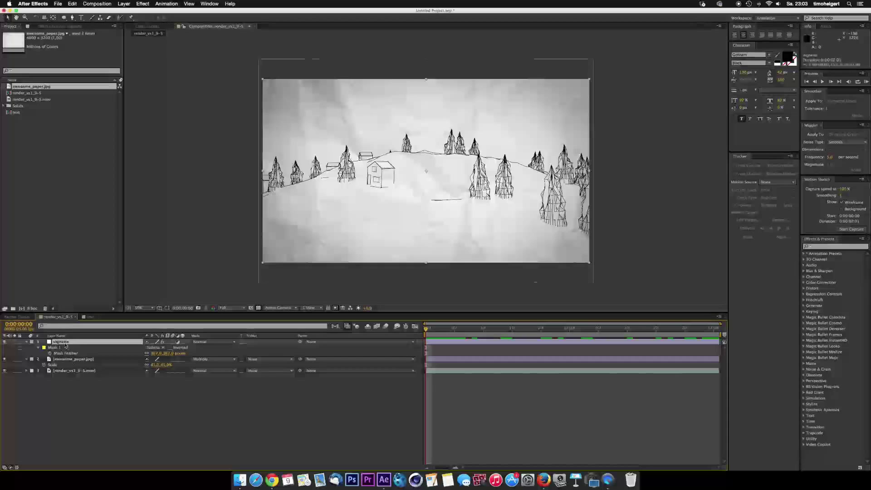
click(88, 316)
key(ctrl+v)
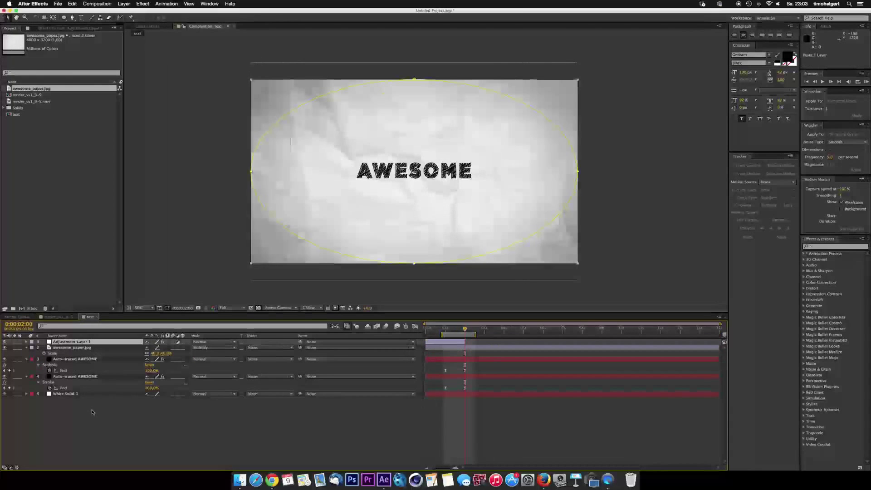
- Preview the animation with paper and vignette, glancing at the Vimeo page in Chrome
click(92, 411)
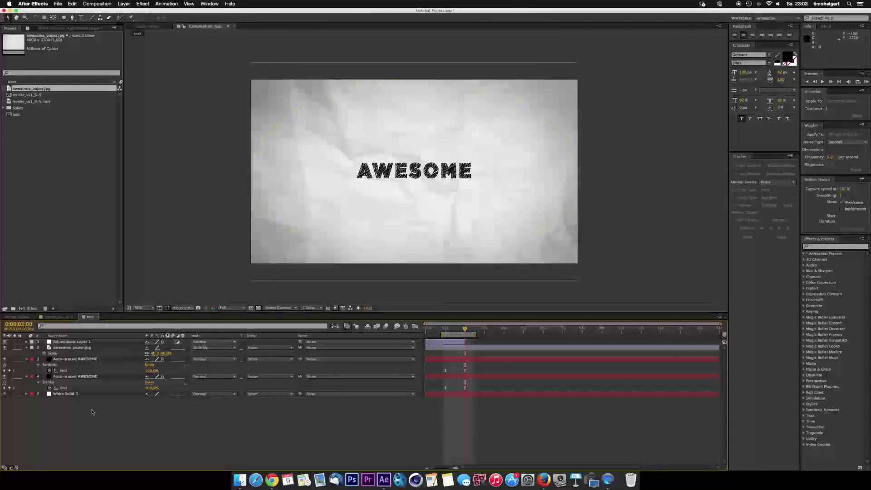
click(39, 373)
key(space)
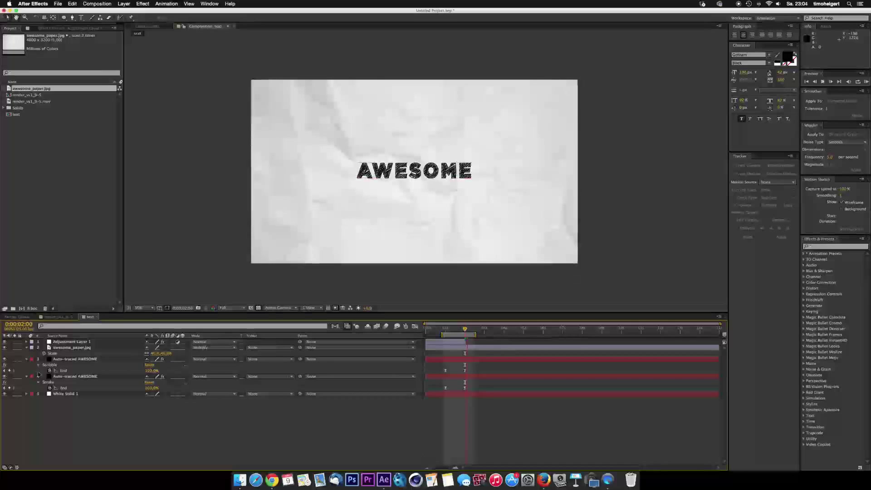
click(469, 347)
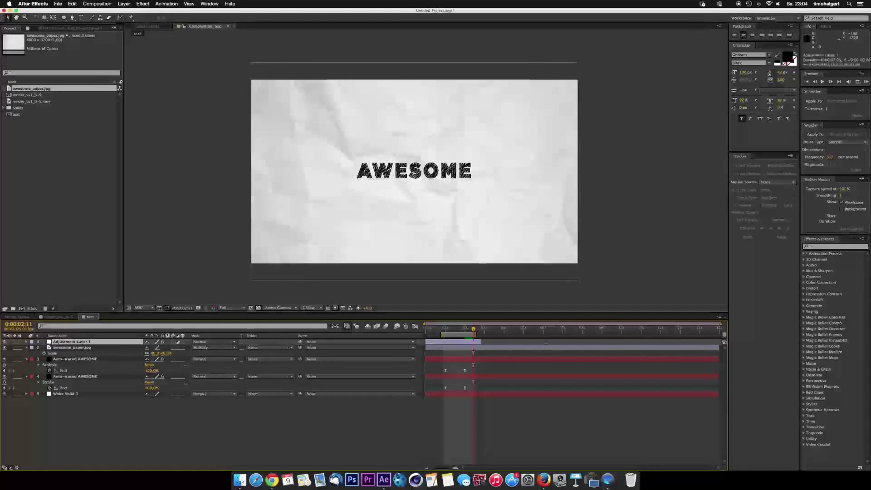
key(space)
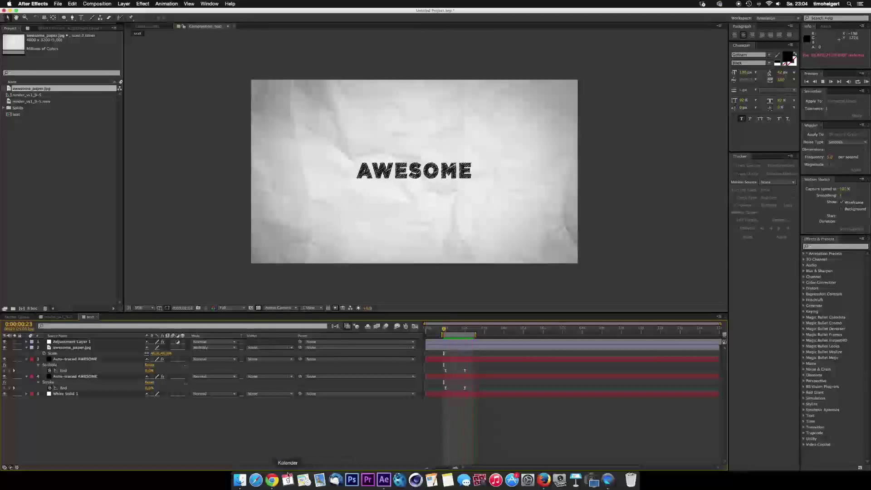
click(271, 480)
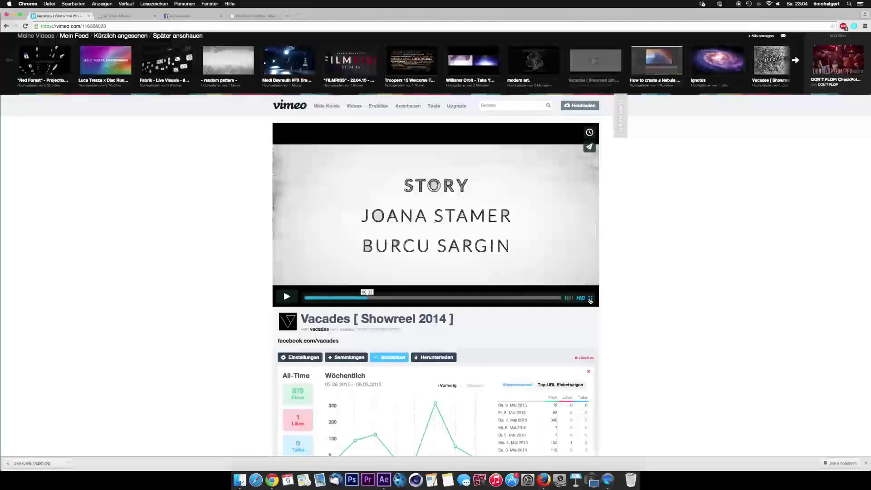
click(383, 480)
- Duplicate the scribbled Auto-traced AWESOME layer and solo it
key(period)
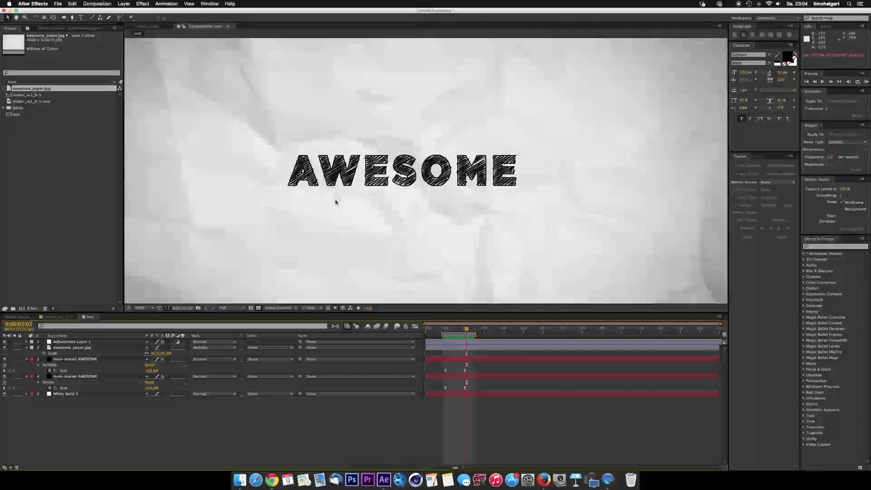
click(80, 359)
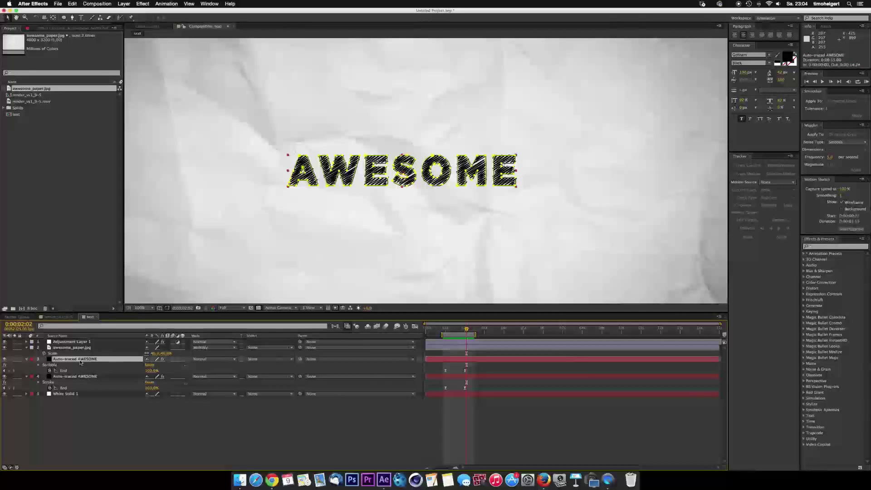
click(16, 360)
click(17, 360)
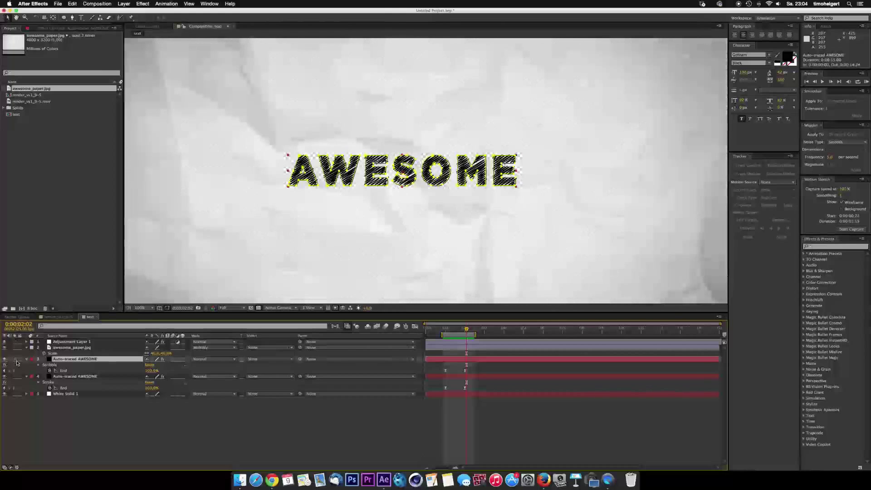
key(super+d)
click(16, 359)
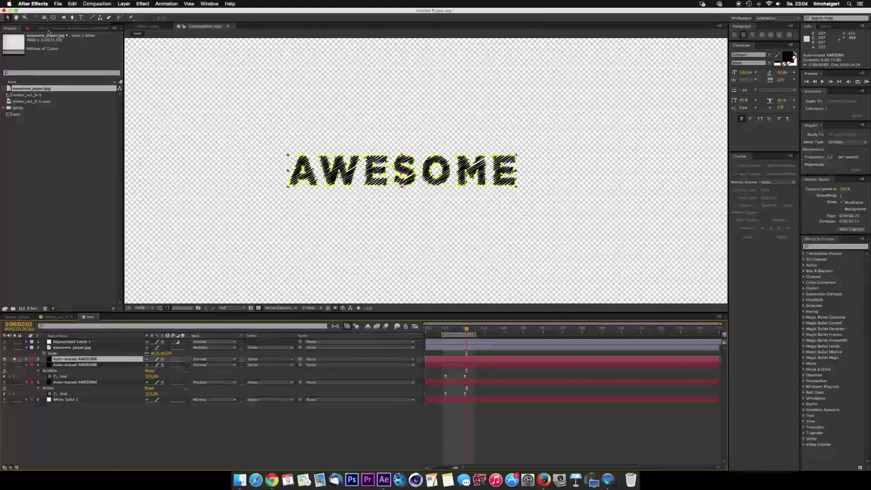
- Give the Scribble stroke width 1, lower spacing and about 10% curviness, then unsolo the layer
click(48, 29)
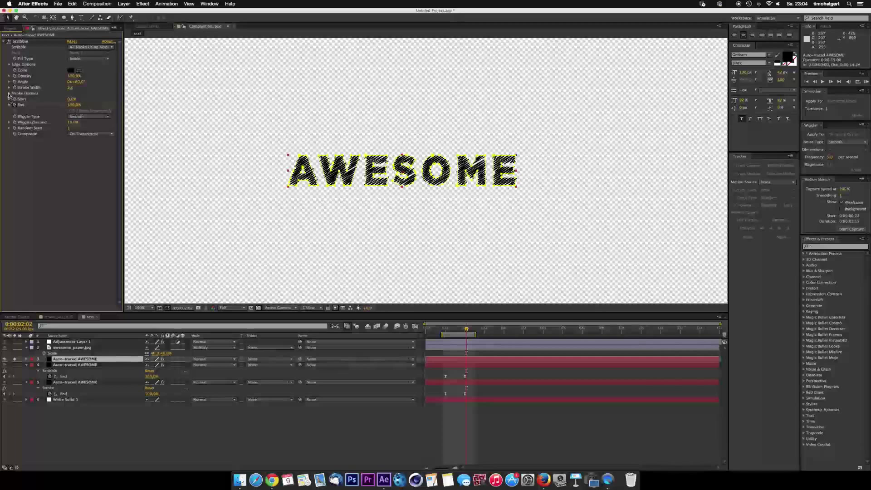
click(9, 93)
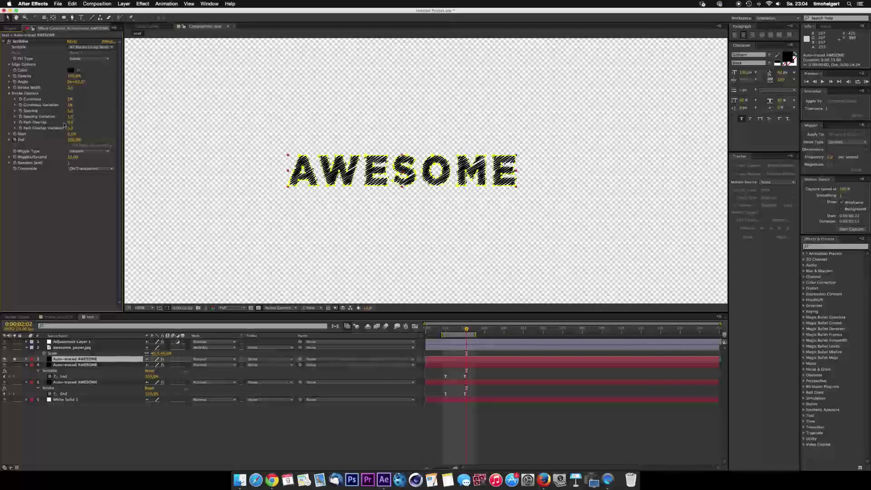
drag(72, 113, 70, 115)
click(71, 88)
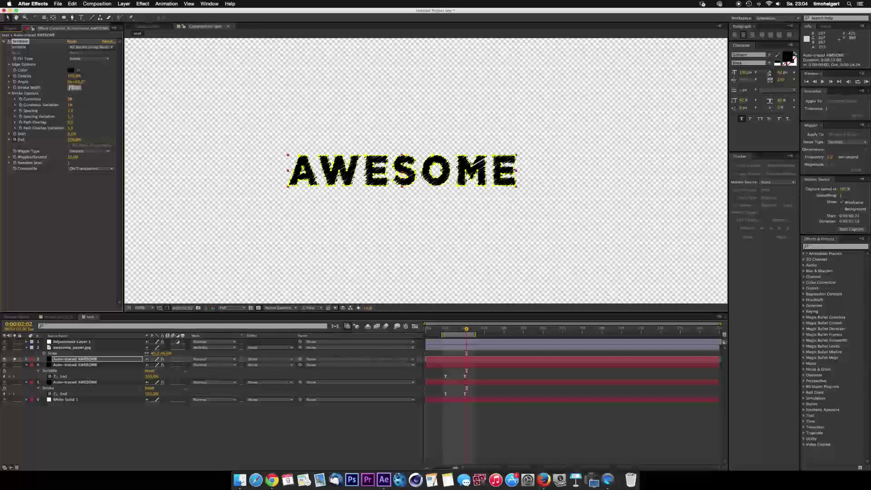
text(1)
key(Return)
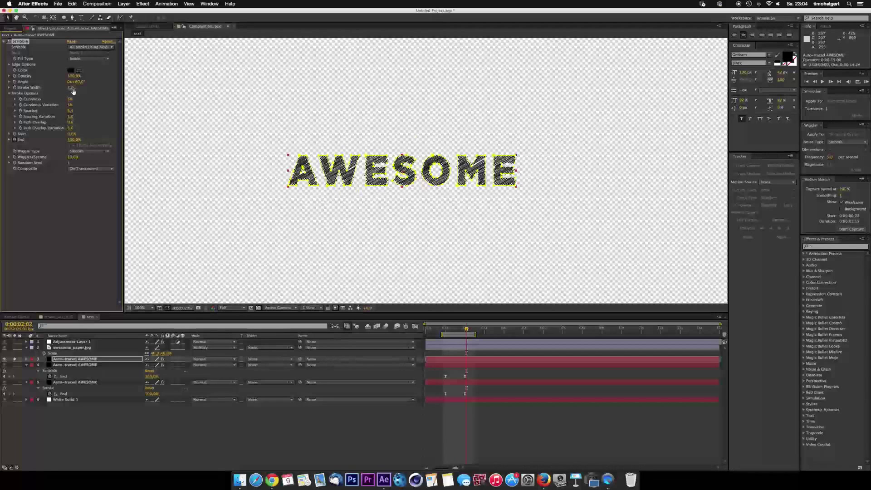
drag(70, 102, 74, 102)
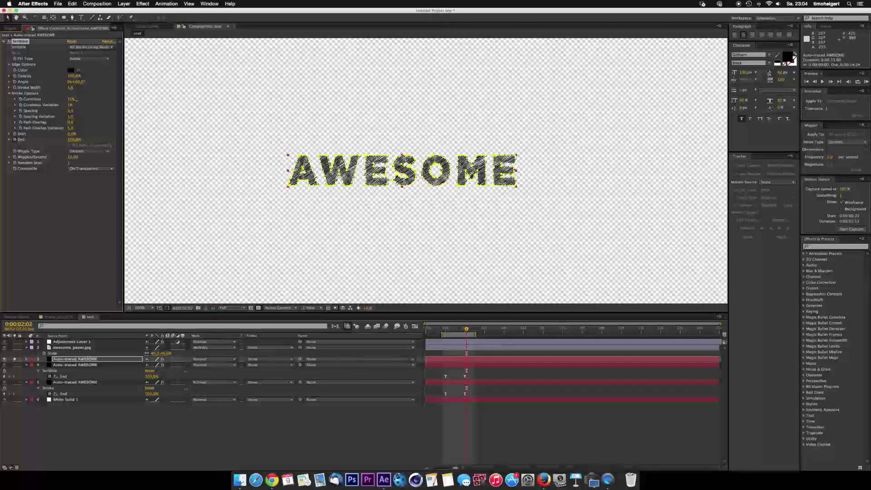
click(369, 195)
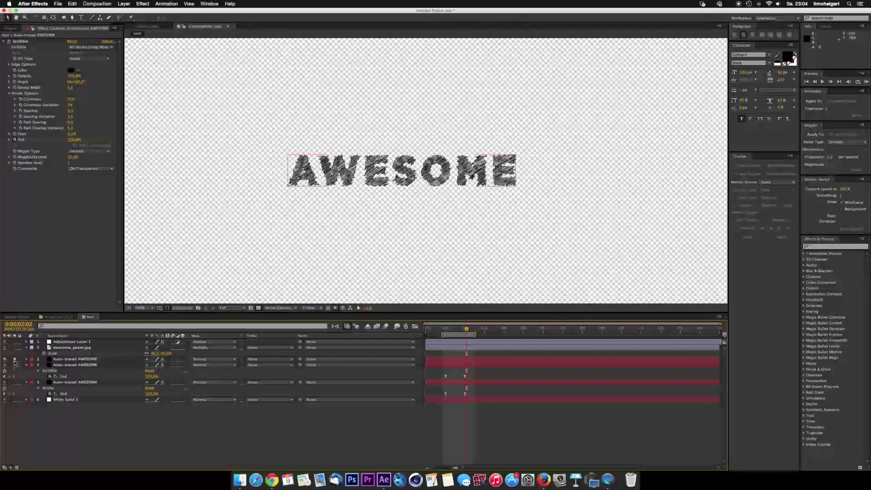
click(14, 359)
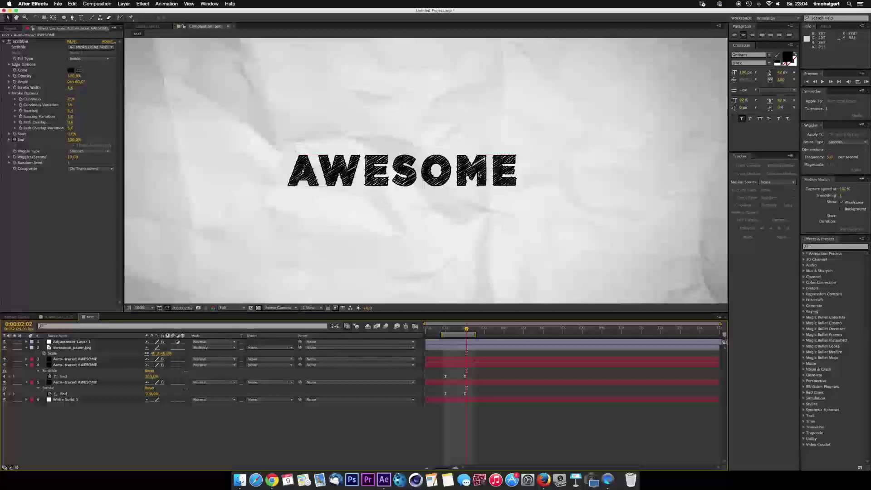
- Set the second Auto-traced AWESOME layer's Scribble Spacing to 10
scroll(453, 179, up, 4)
scroll(476, 175, down, 2)
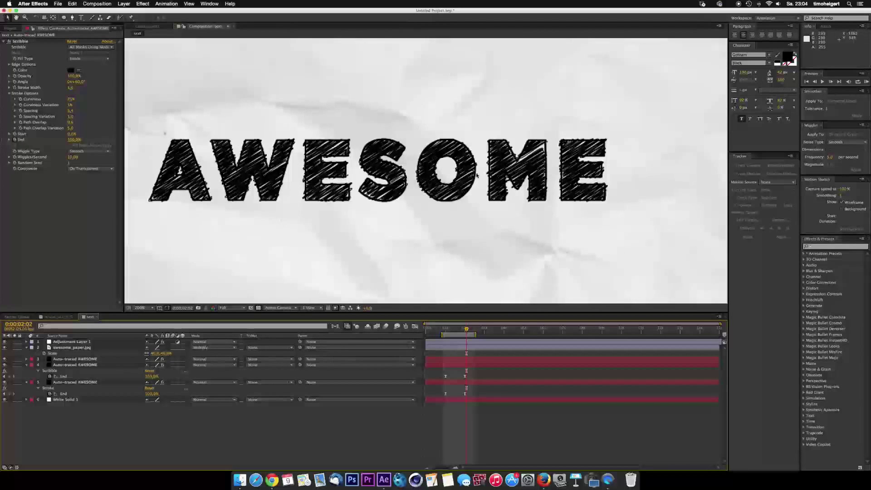
scroll(476, 175, down, 2)
scroll(476, 188, down, 3)
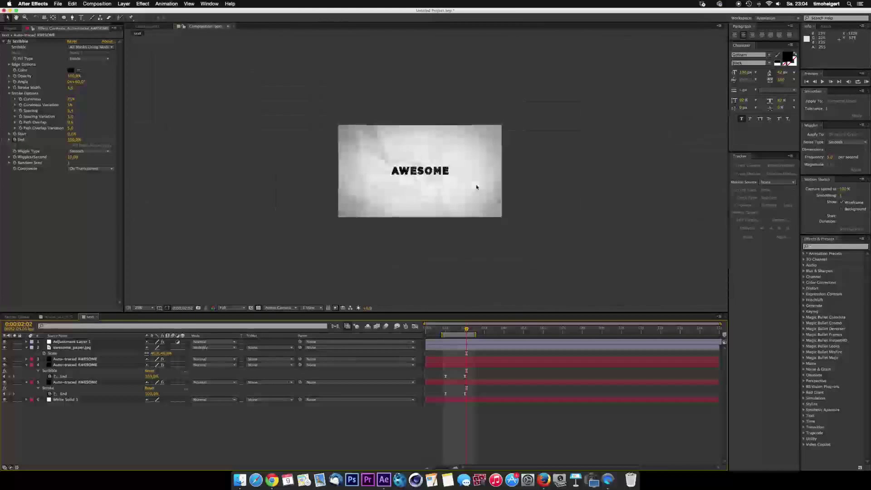
scroll(475, 188, up, 7)
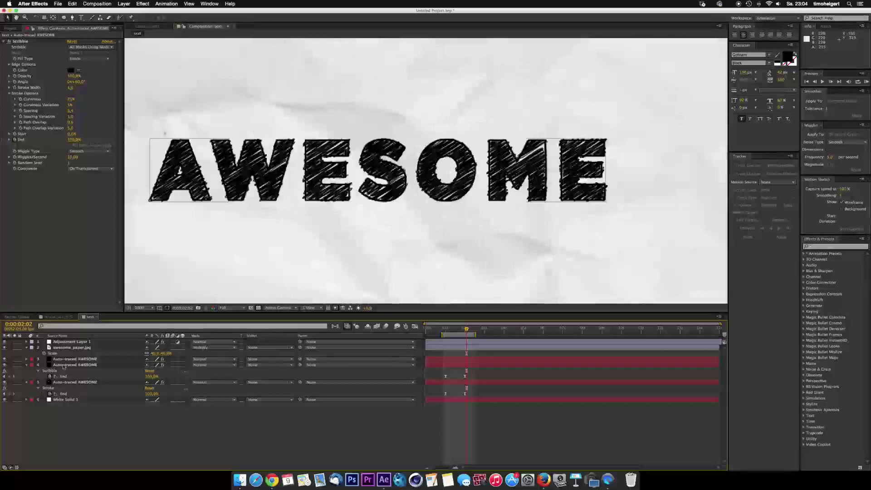
click(64, 364)
click(9, 93)
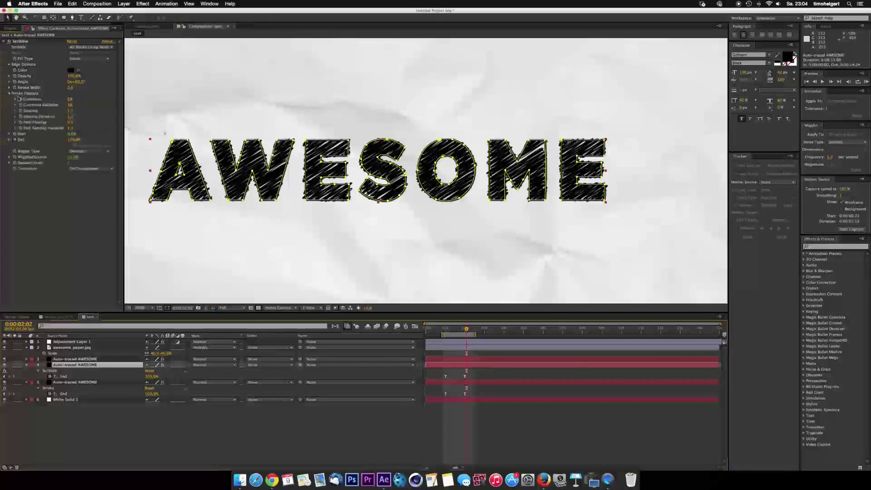
click(71, 110)
text(10)
key(Return)
- Zoom out, preview the trailer landscape composition, then return to the text composition
click(453, 250)
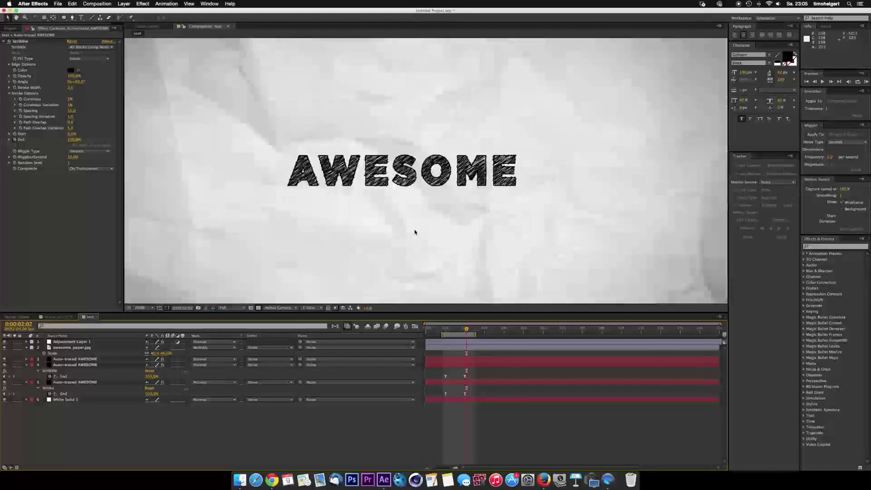
key(comma)
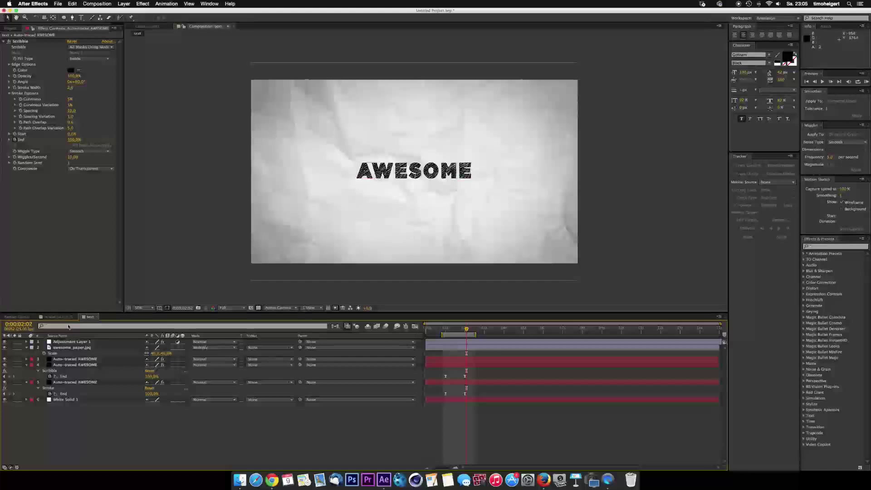
click(64, 317)
key(space)
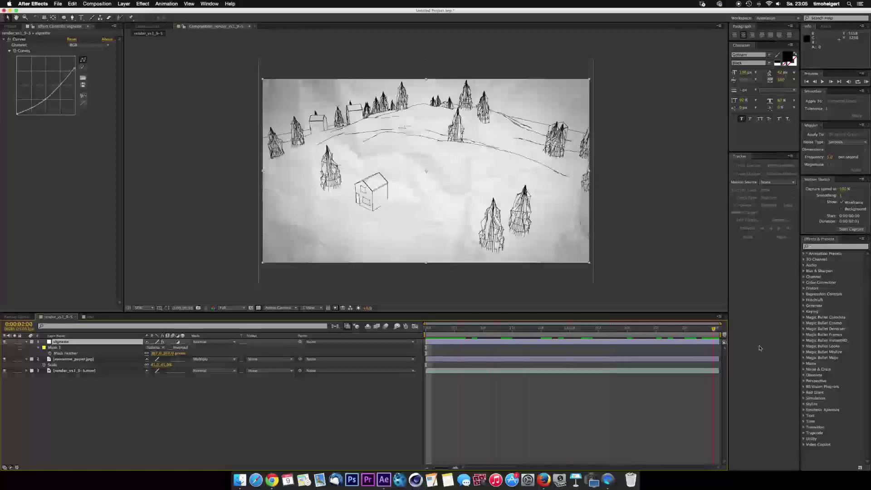
click(90, 316)
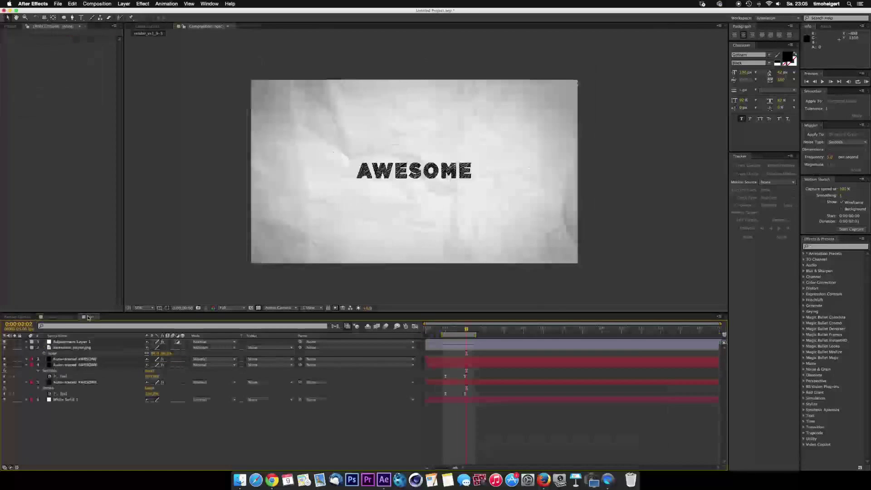
- Play and pause the Vacades Showreel 2014 on Vimeo in Chrome
click(271, 479)
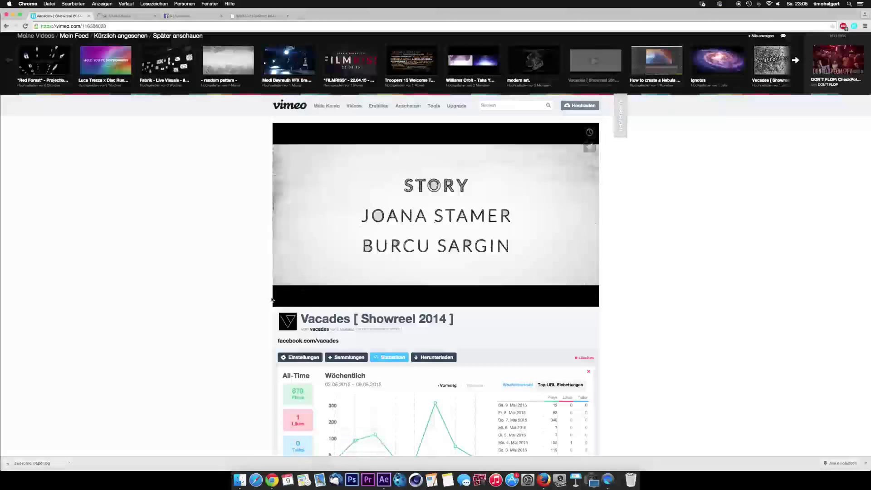
click(285, 297)
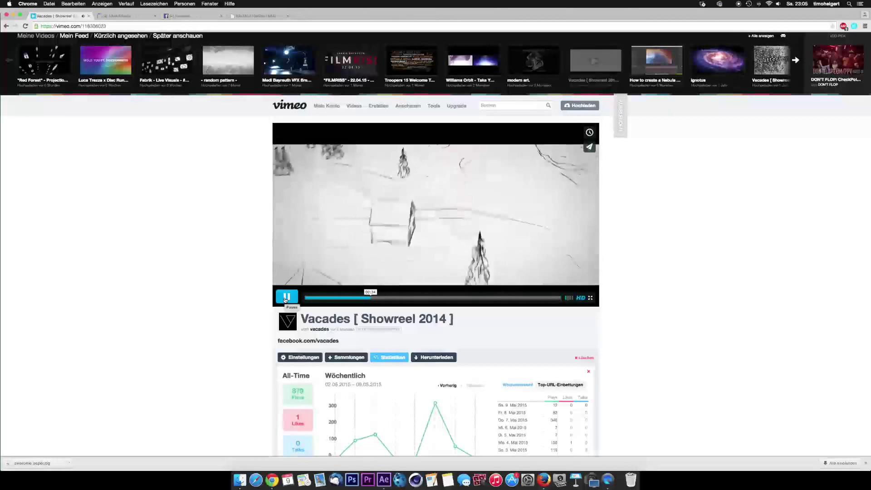
click(285, 298)
click(286, 297)
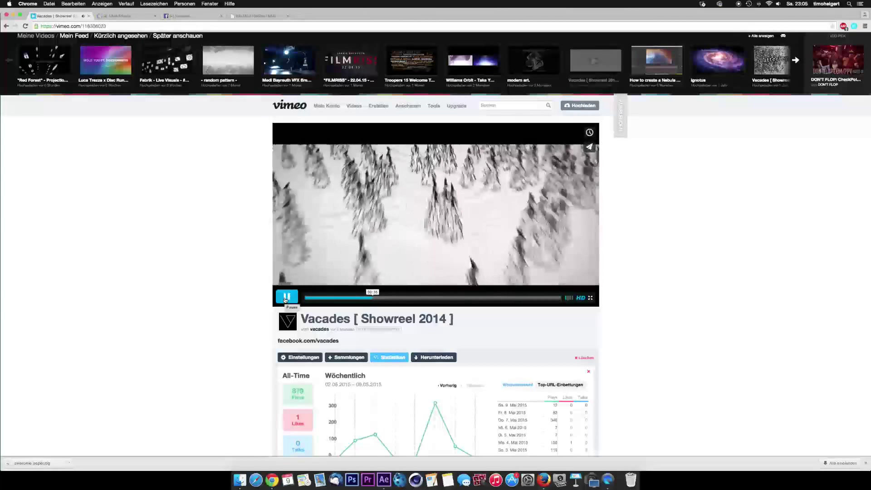
click(285, 297)
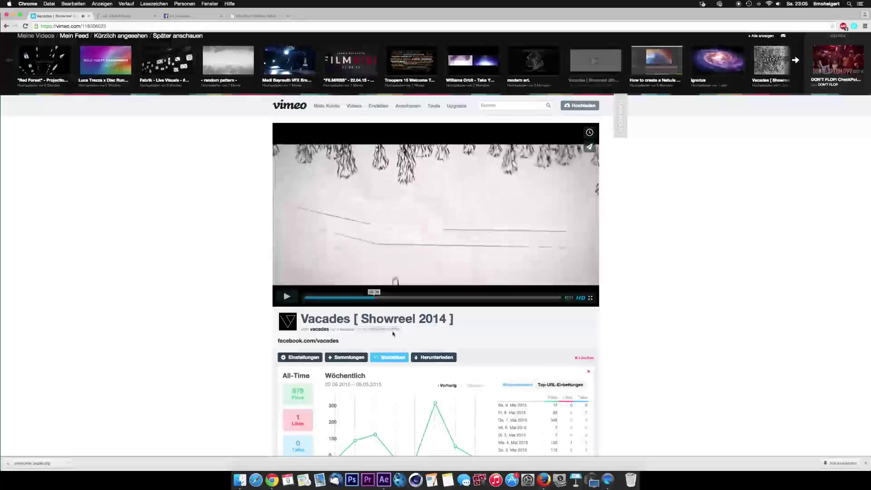
- Glance at After Effects, then open the Vacades Facebook page tab in Chrome
click(384, 480)
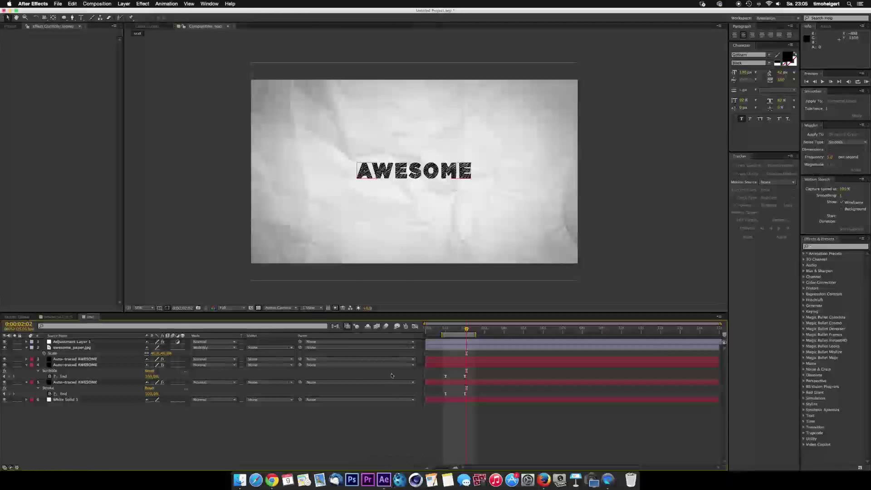
click(271, 479)
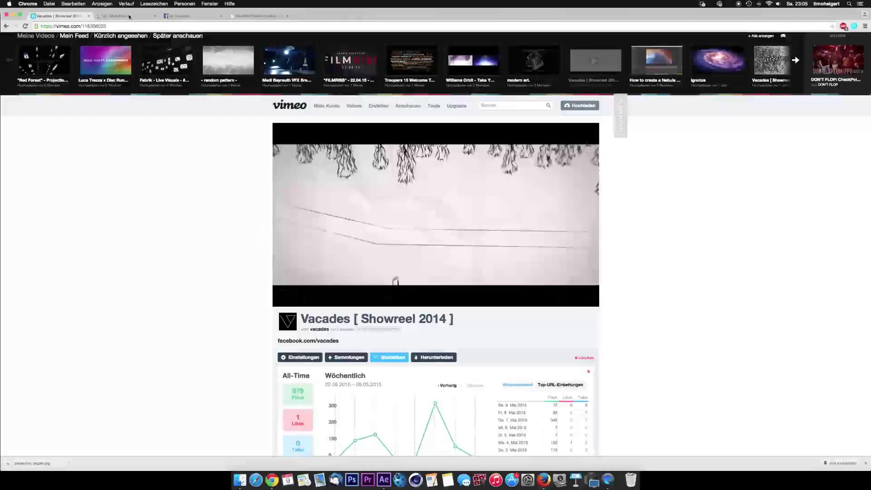
click(177, 18)
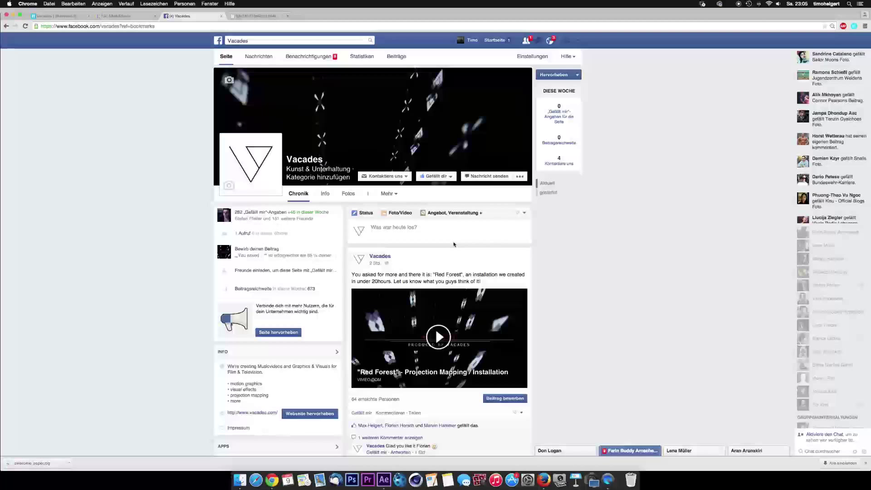
- Scroll to the Red Forest post, play its video, skip ahead twice and stop near 00:28
scroll(453, 244, down, 3)
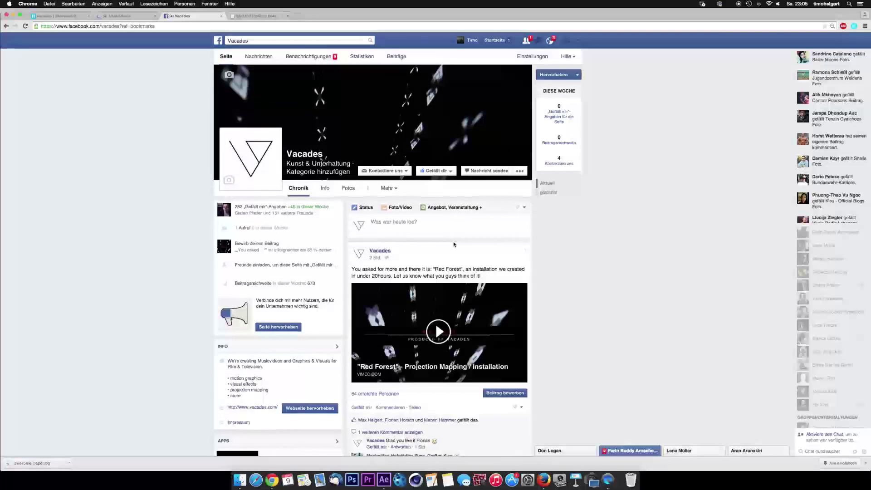
scroll(454, 244, down, 2)
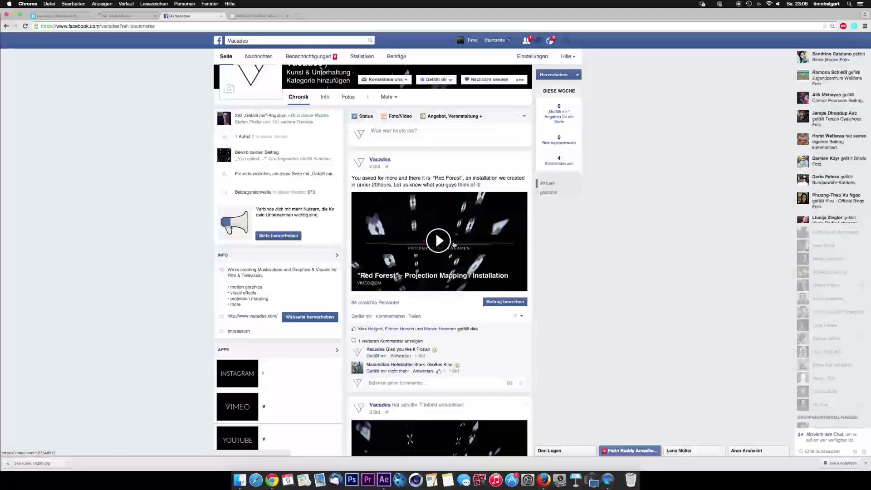
scroll(453, 245, down, 7)
scroll(452, 245, up, 5)
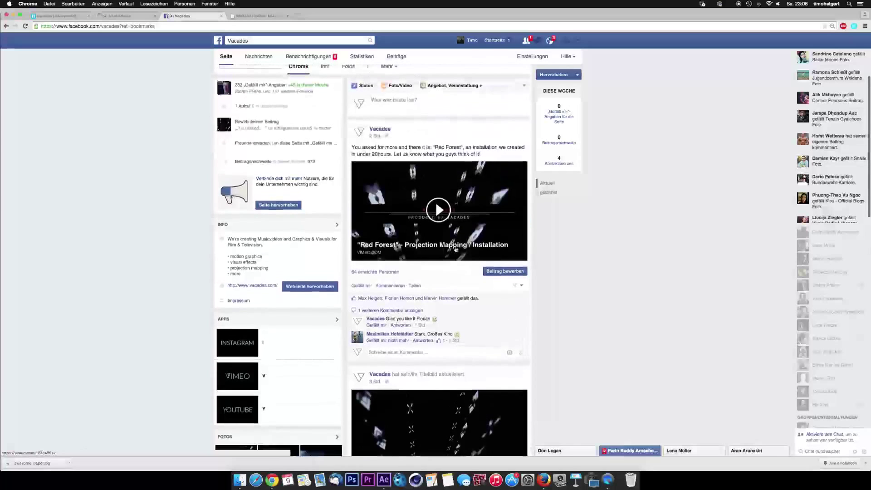
scroll(440, 215, up, 2)
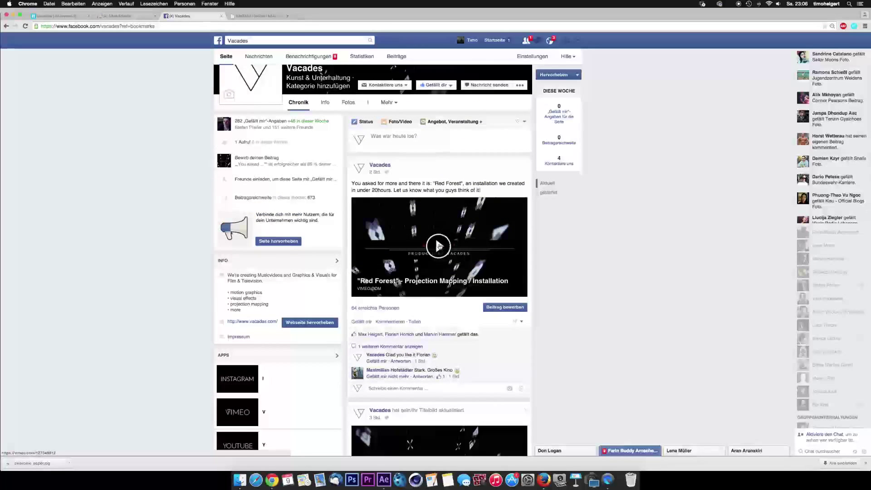
click(439, 245)
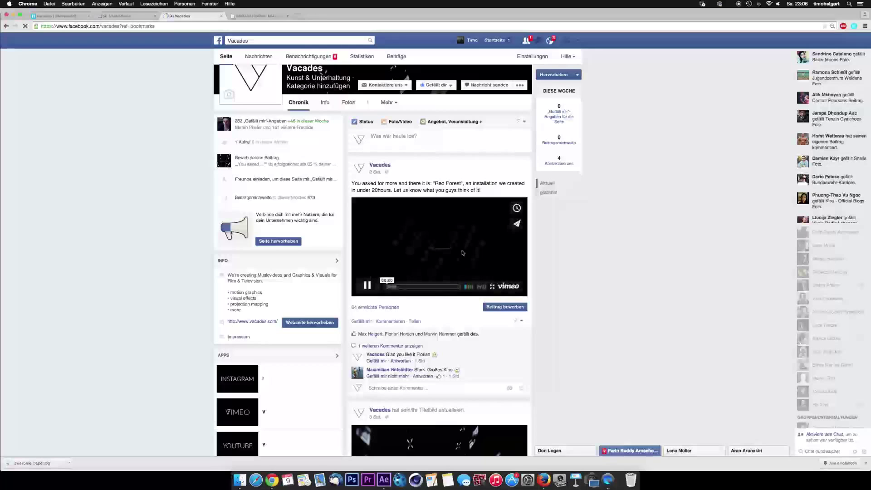
click(399, 287)
click(404, 288)
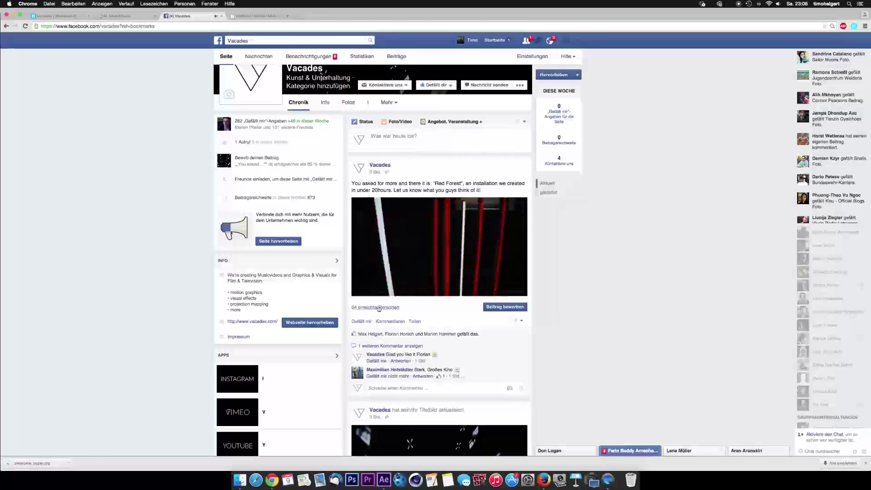
click(392, 272)
scroll(391, 298, up, 2)
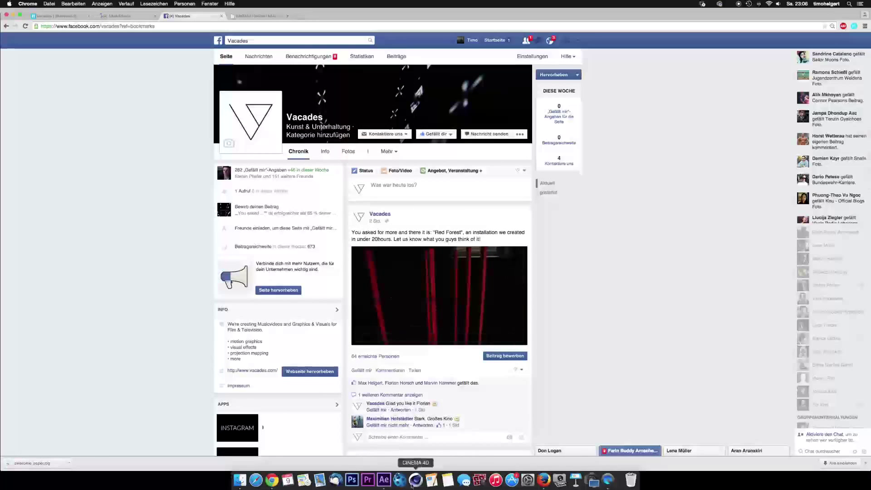
- Switch from Chrome to After Effects via the Dock icon
click(384, 479)
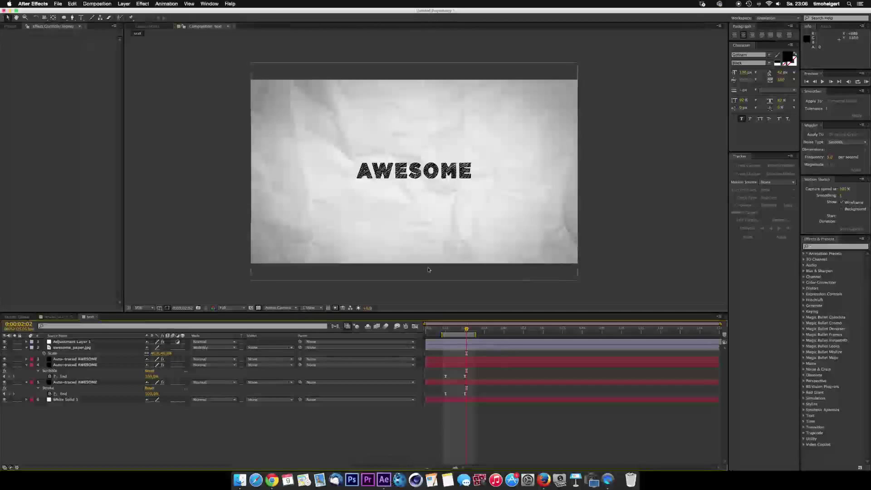